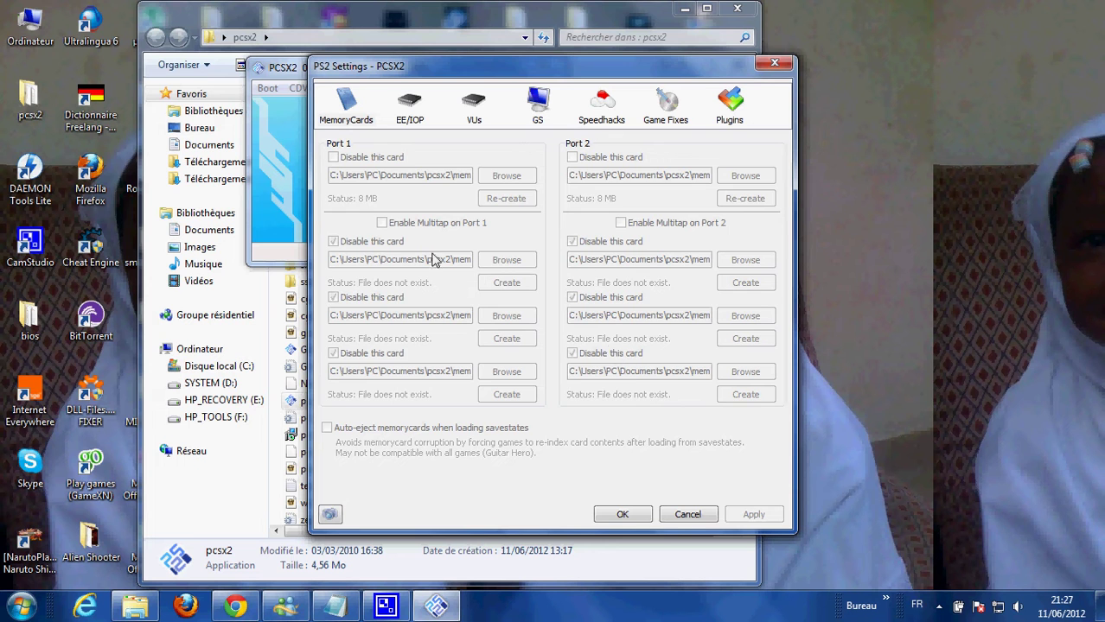
# Review the EE/IOP, VU and GS settings, including the framelimiter percentages and the number of frames to skip.
pyautogui.click(411, 110)
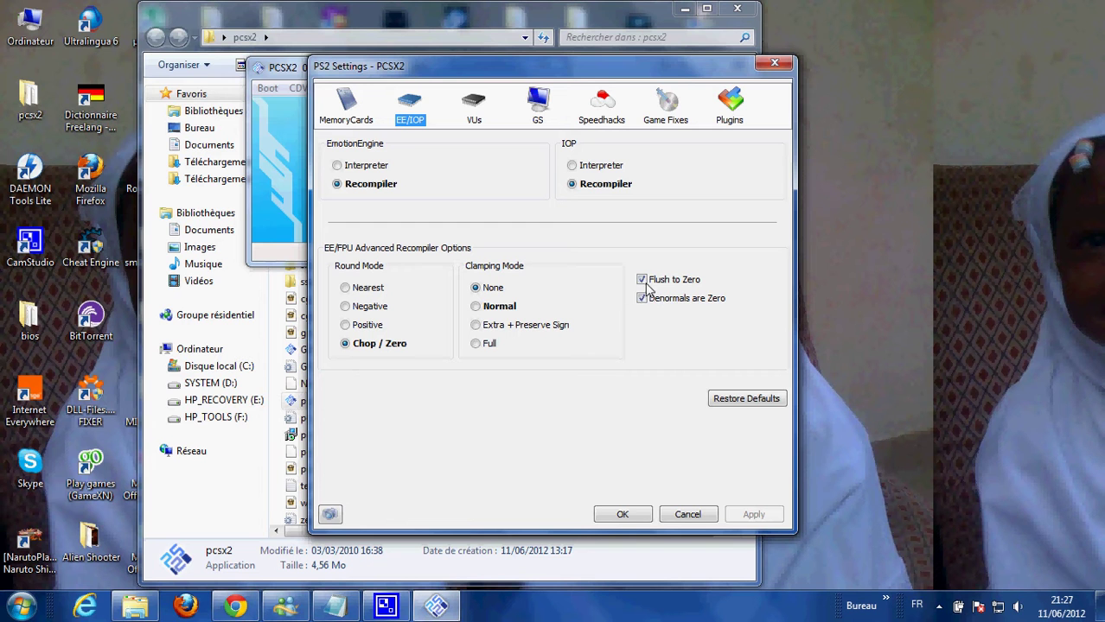
pyautogui.click(474, 111)
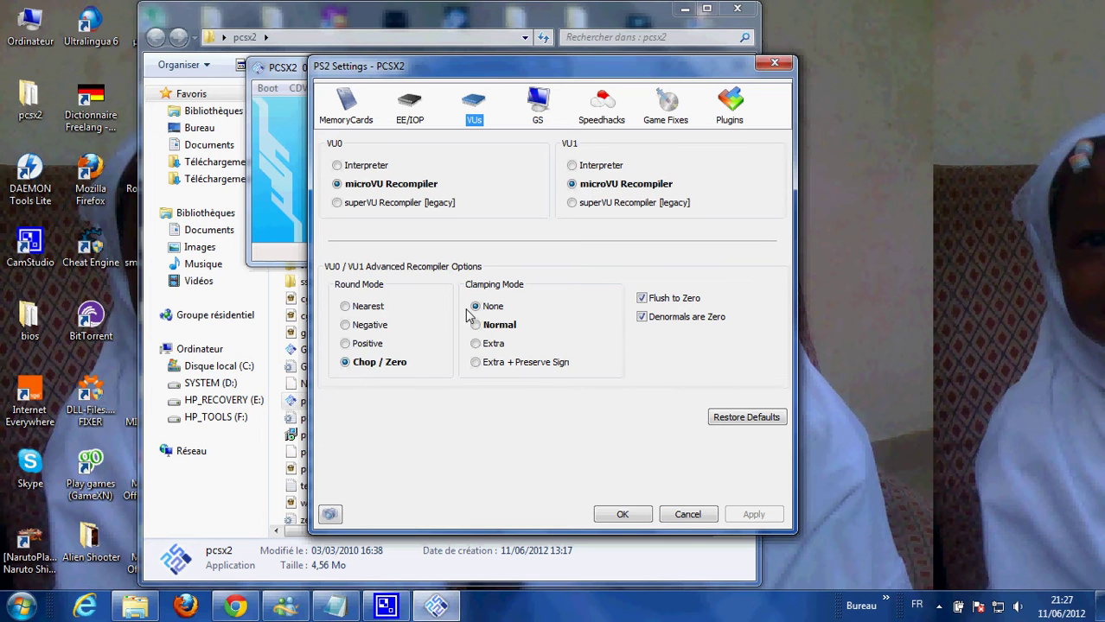
pyautogui.click(539, 113)
pyautogui.doubleClick(477, 209)
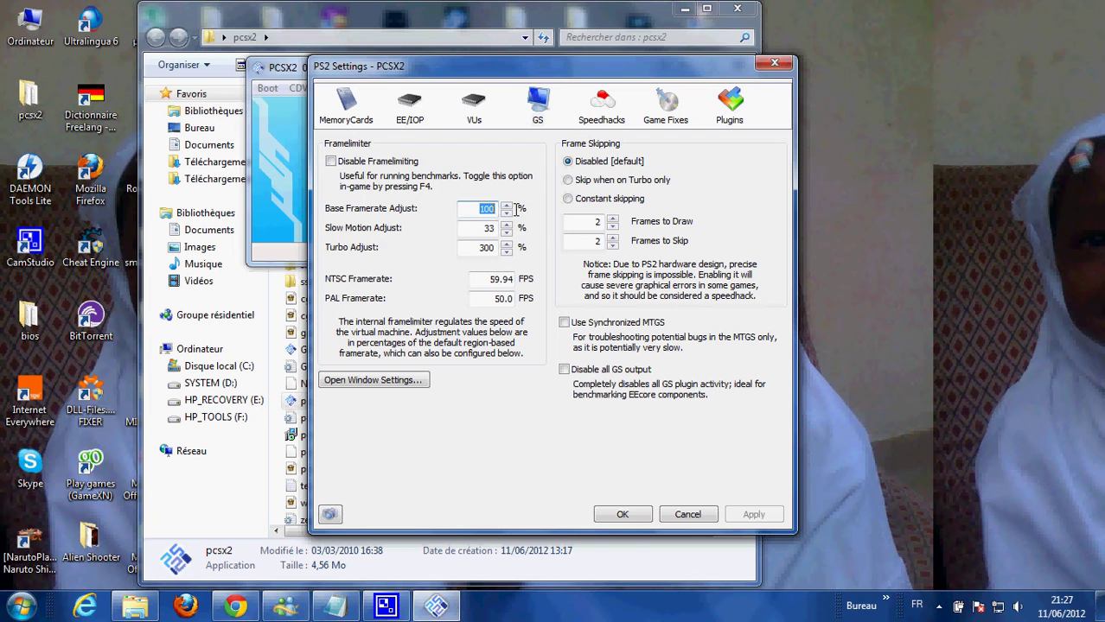
pyautogui.doubleClick(480, 227)
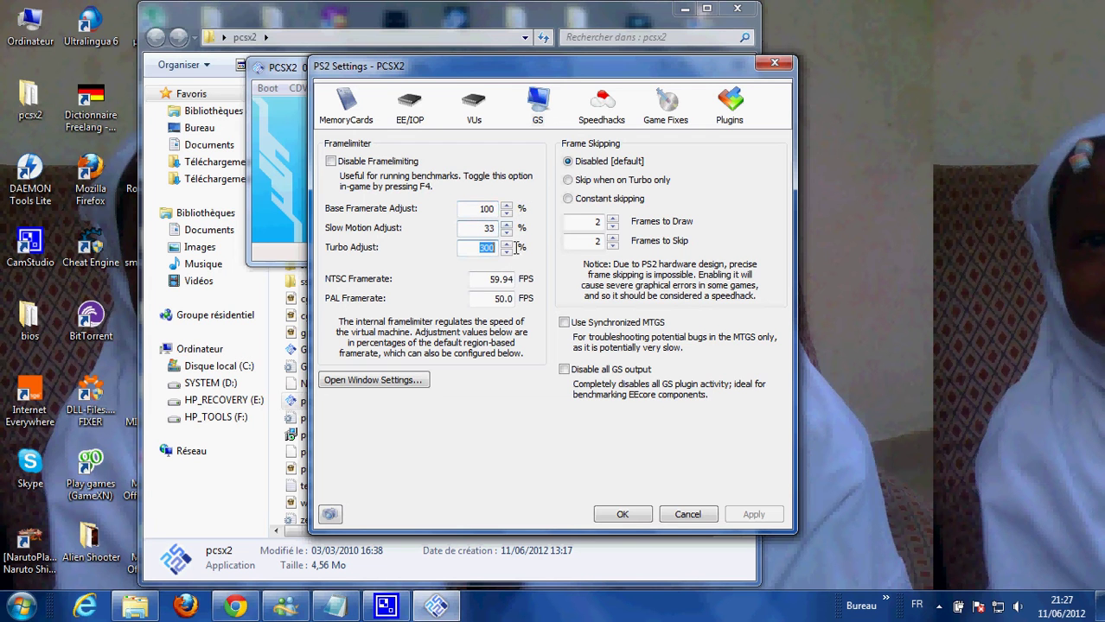
pyautogui.doubleClick(592, 241)
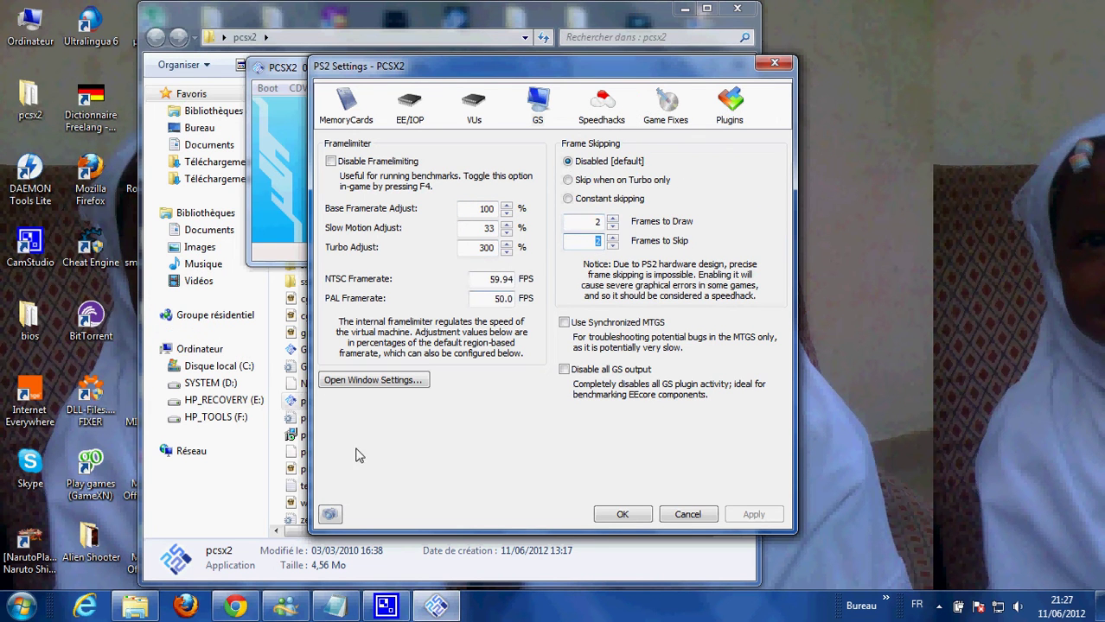
# Review the speedhacks, including the EE Cyclerate level, and the available game fixes.
pyautogui.click(602, 105)
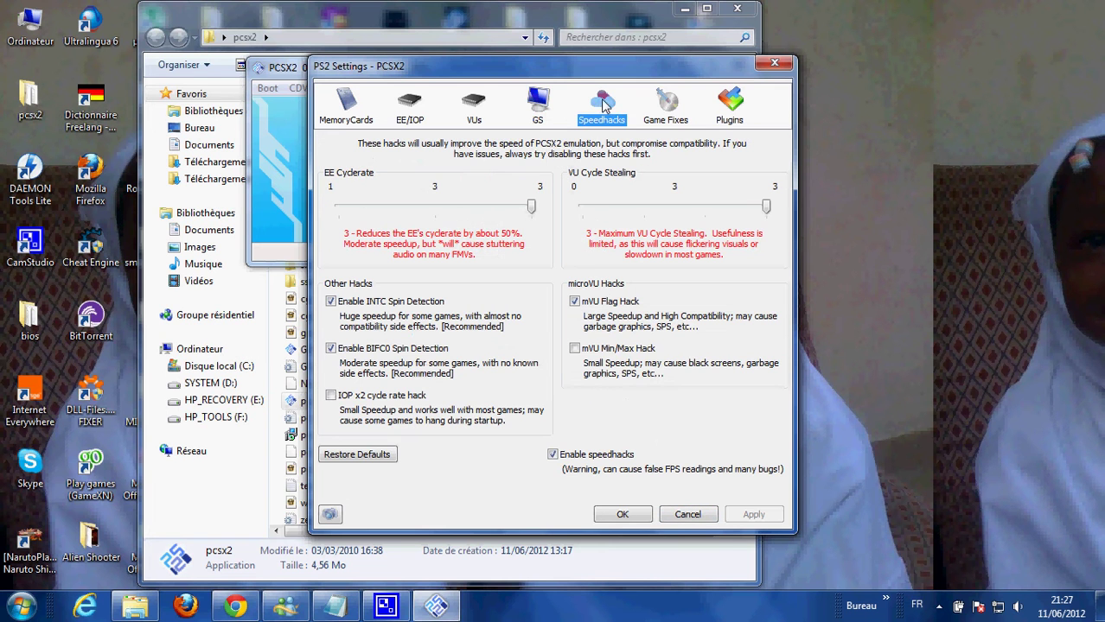
pyautogui.click(530, 208)
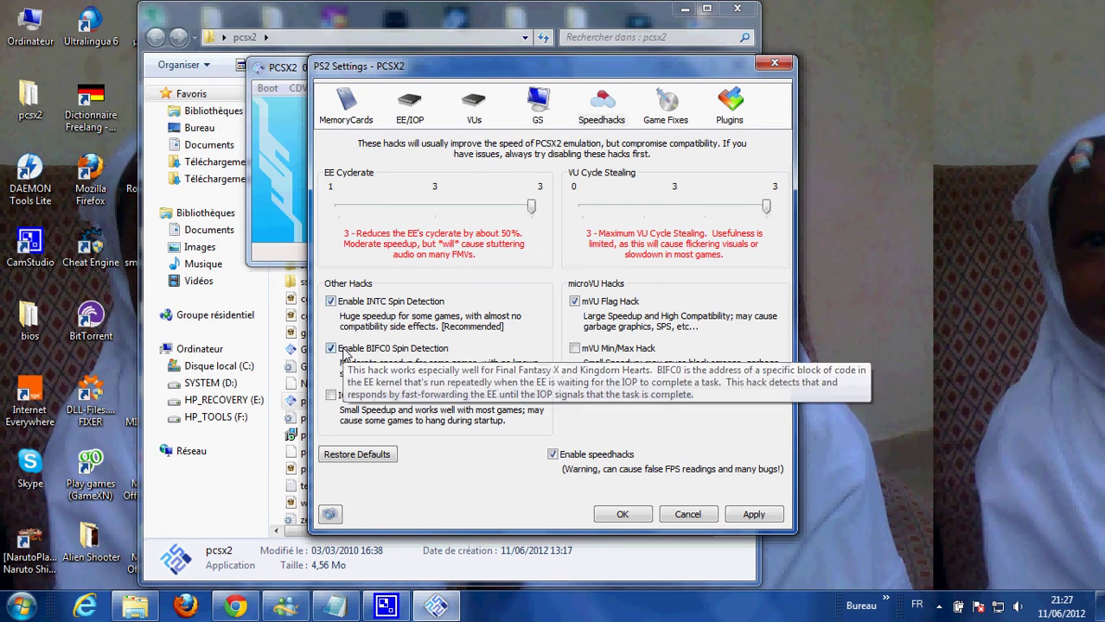
pyautogui.click(667, 108)
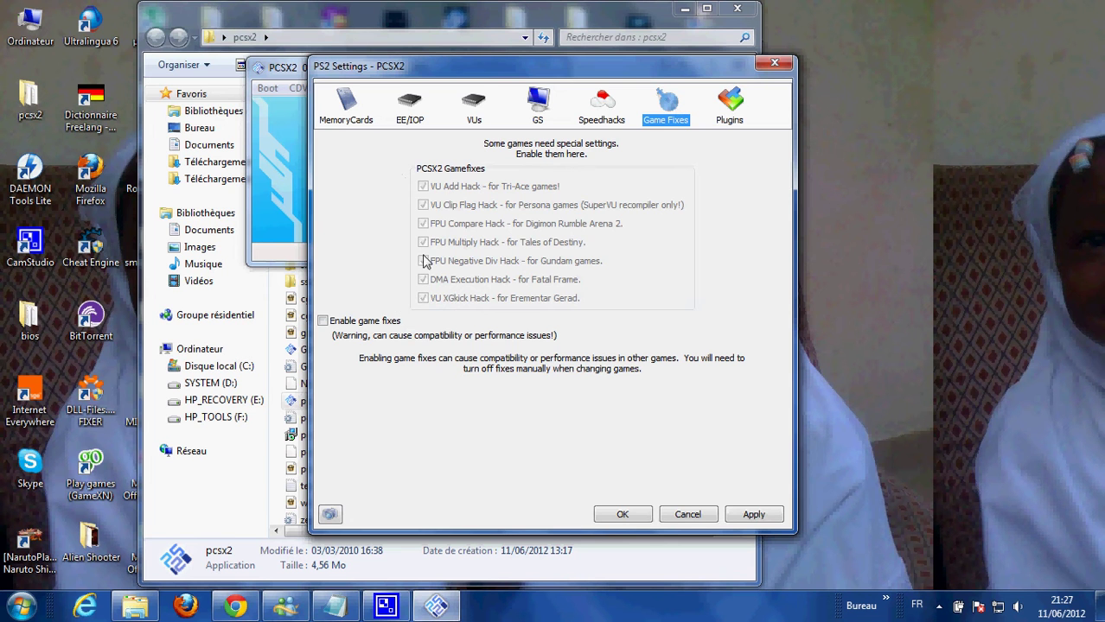
# Use the GSdx 2660 SSE2 graphics plugin with the Direct3D9 (Hardware) renderer, no interlacing and native PS2 resolution.
pyautogui.click(731, 109)
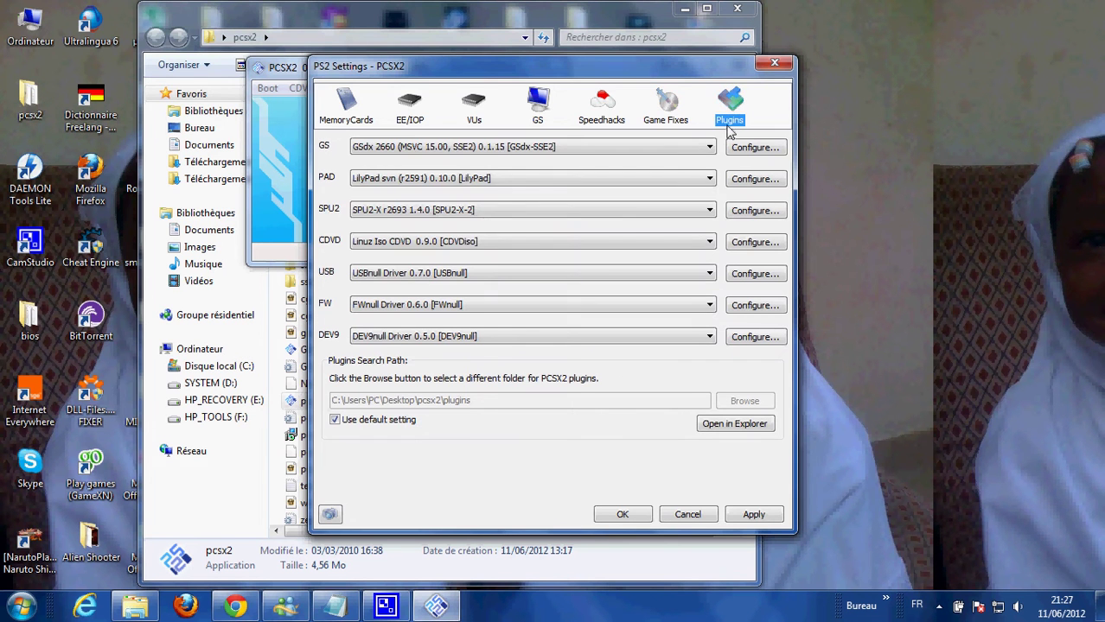
pyautogui.click(498, 150)
pyautogui.click(519, 160)
pyautogui.click(748, 148)
pyautogui.click(589, 179)
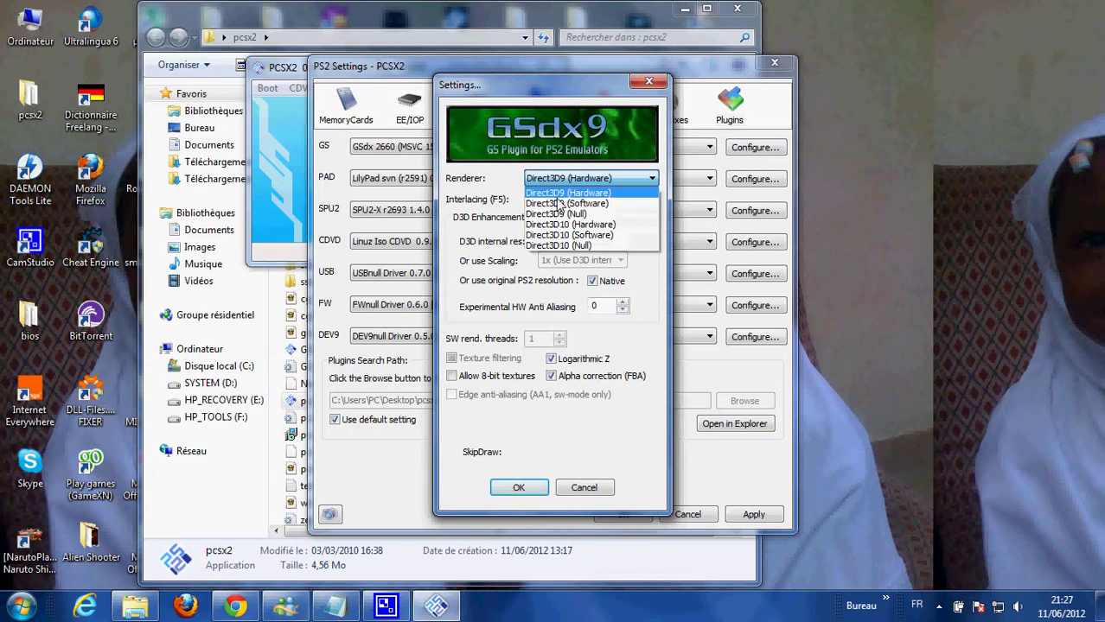
pyautogui.click(574, 188)
pyautogui.click(572, 198)
pyautogui.click(571, 213)
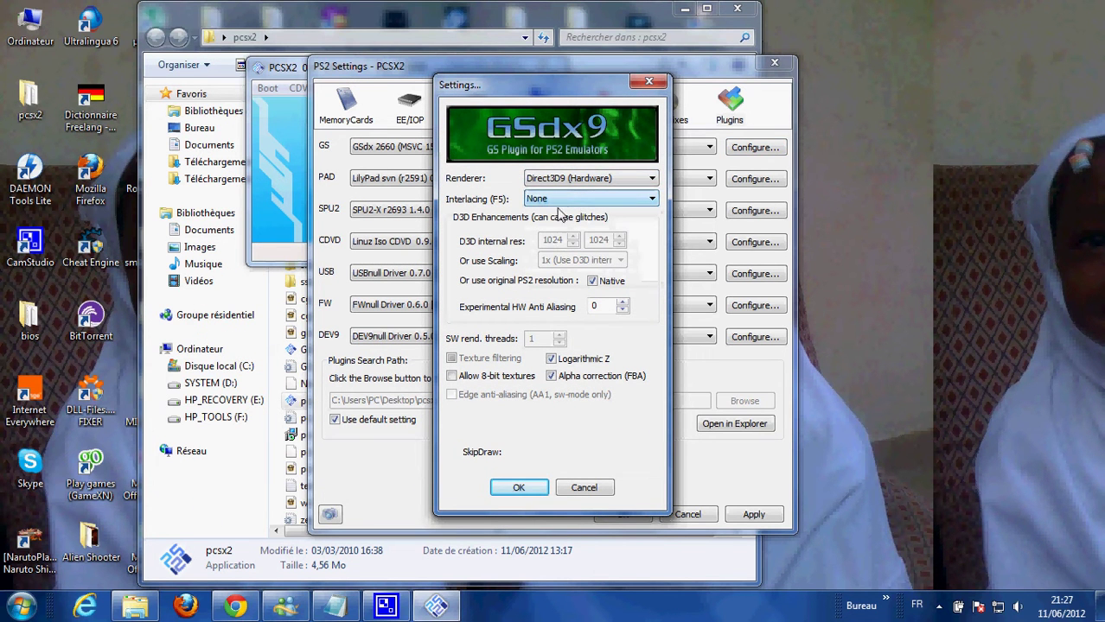
pyautogui.click(592, 282)
pyautogui.click(593, 282)
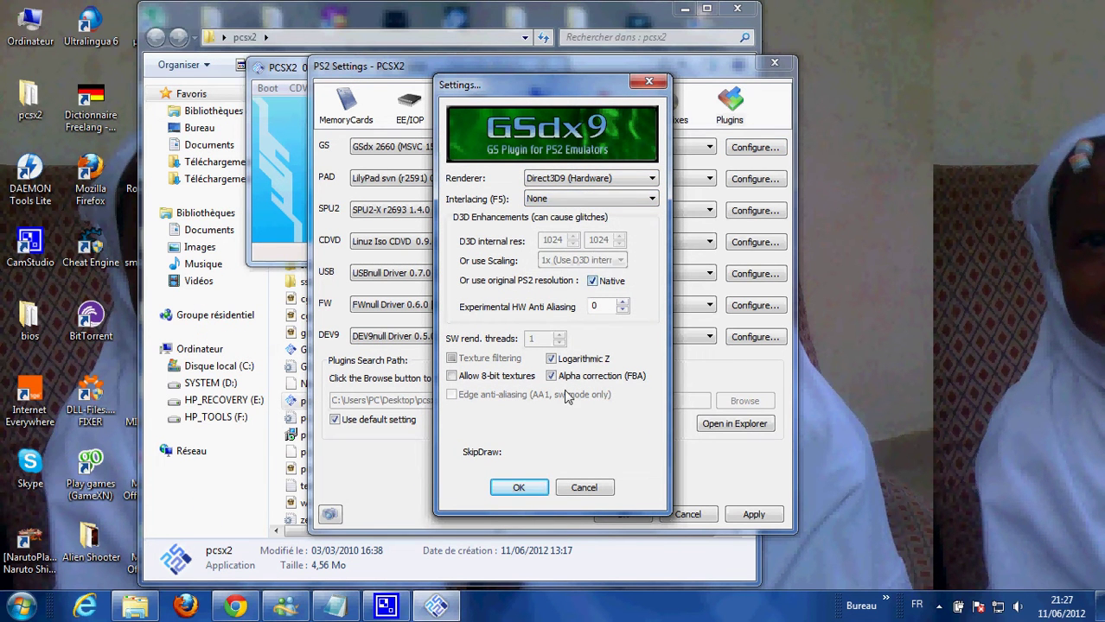
pyautogui.click(516, 485)
# Check the LilyPad controller plugin's general options and its Pad 1 keyboard bindings.
pyautogui.click(750, 180)
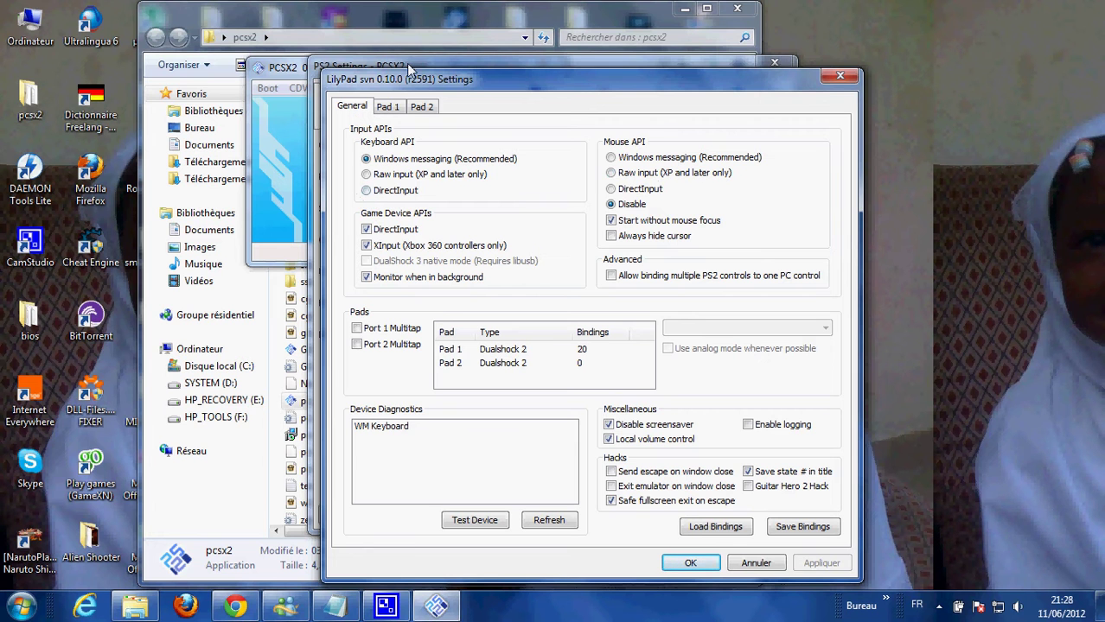
pyautogui.click(388, 107)
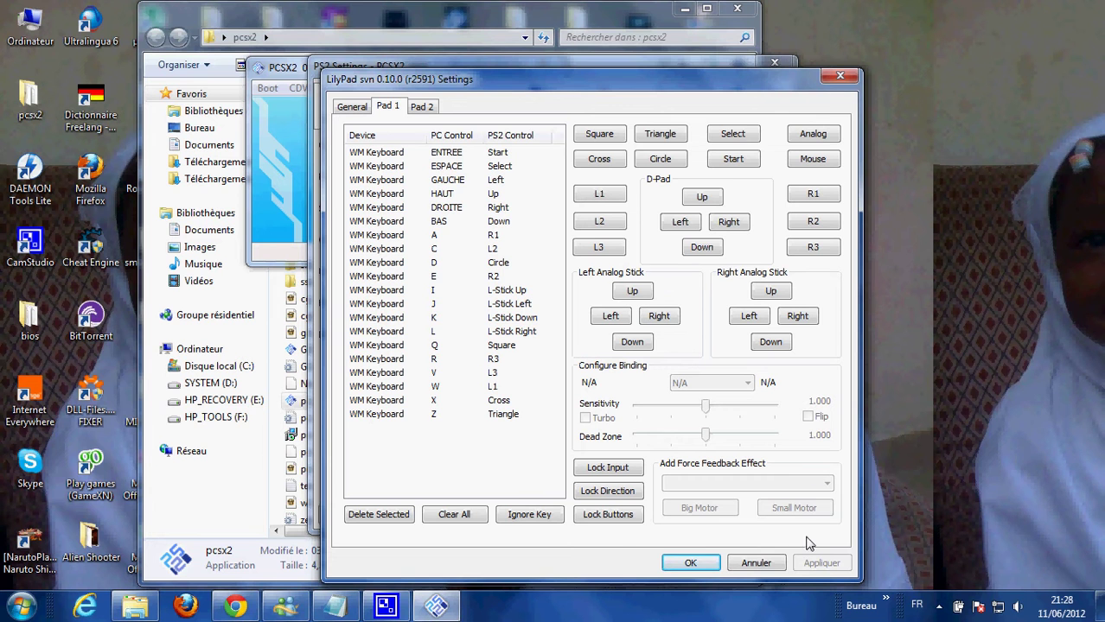
pyautogui.click(691, 563)
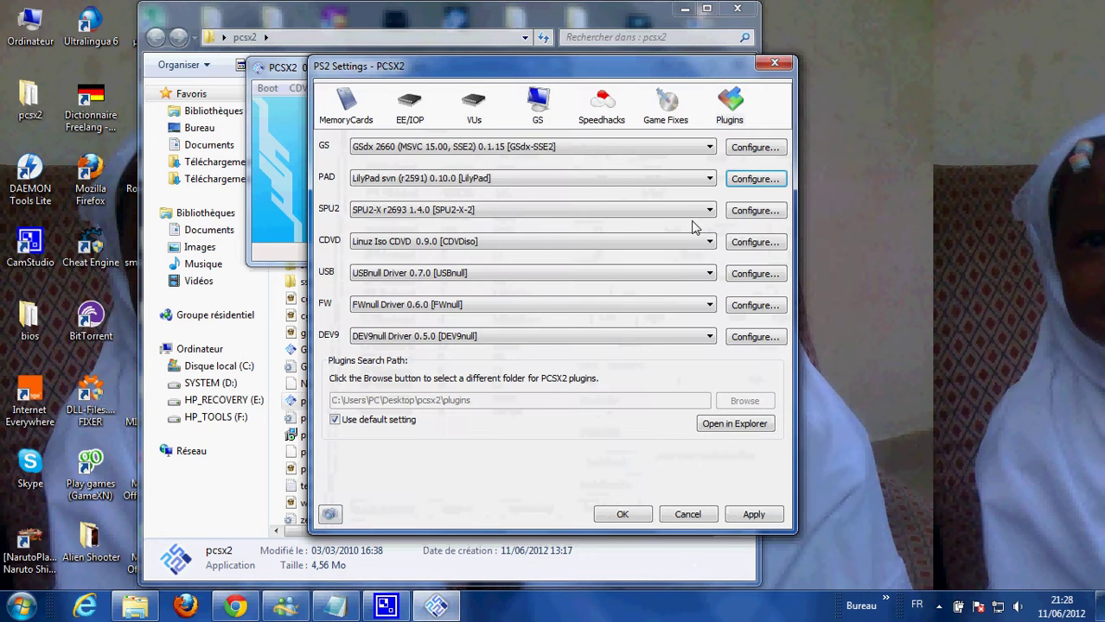
# Select SPU2-X r2693 1.4.0 as the sound plugin and accept its mixing and output settings.
pyautogui.click(683, 214)
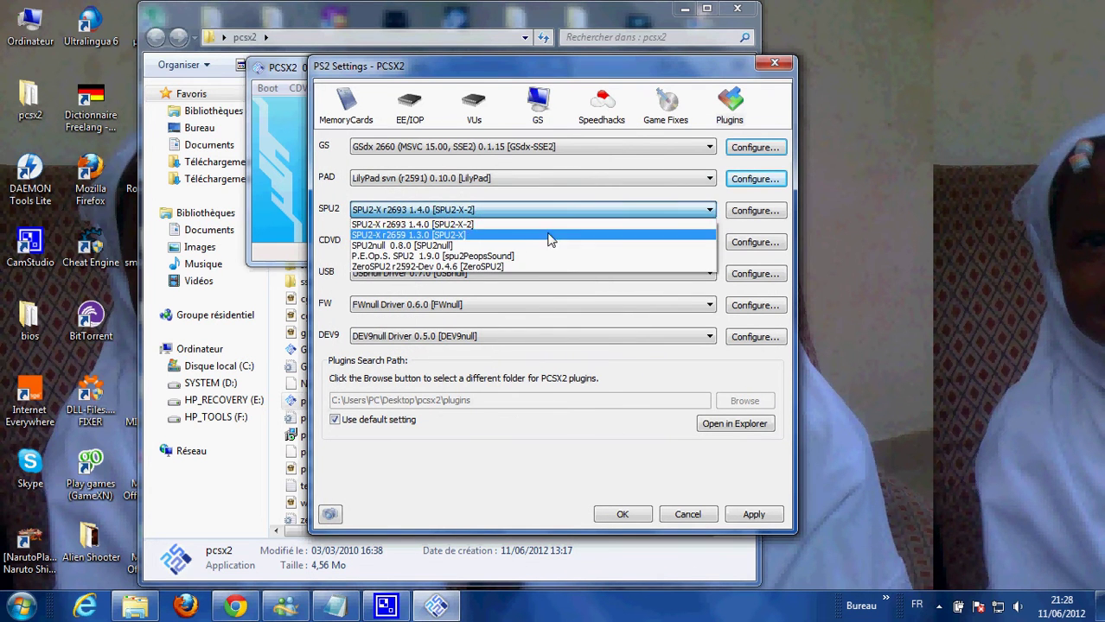
pyautogui.click(531, 224)
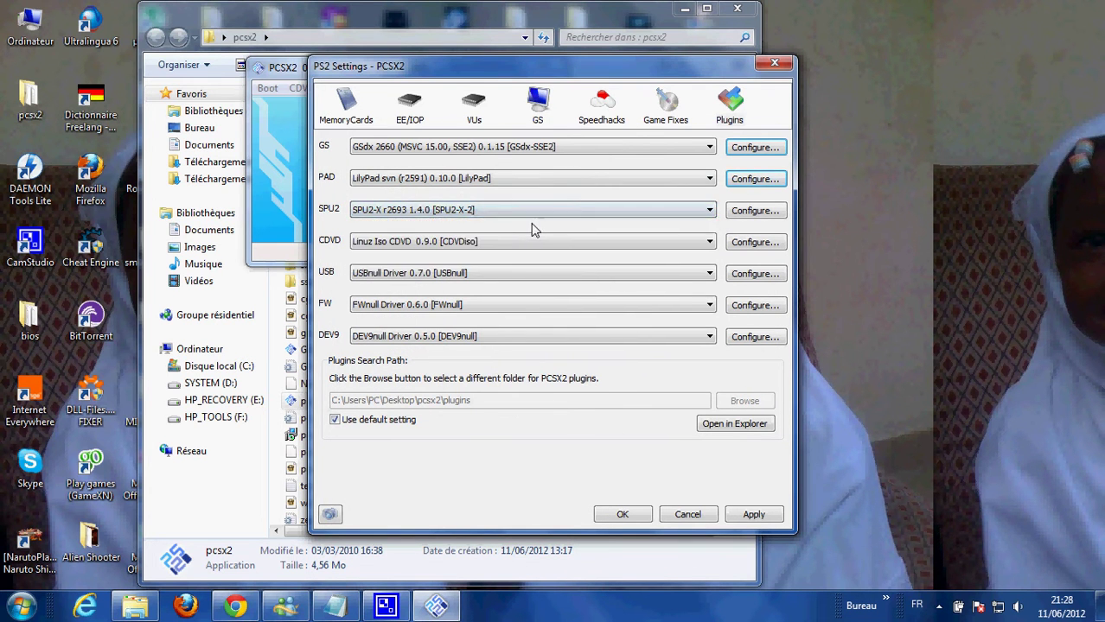
pyautogui.click(769, 213)
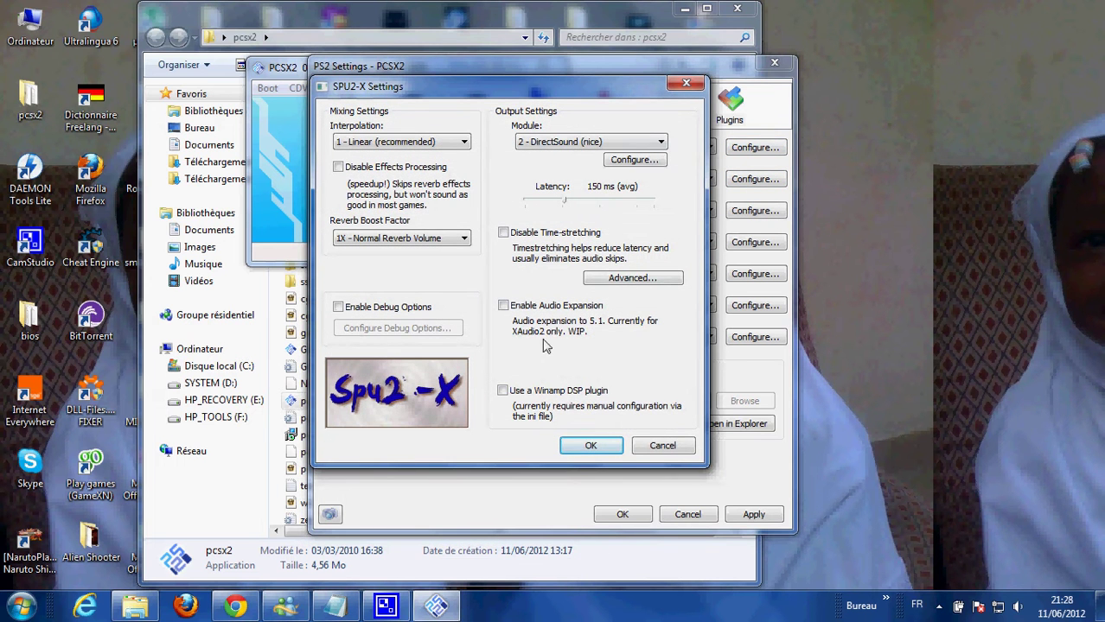
pyautogui.click(581, 446)
pyautogui.click(471, 243)
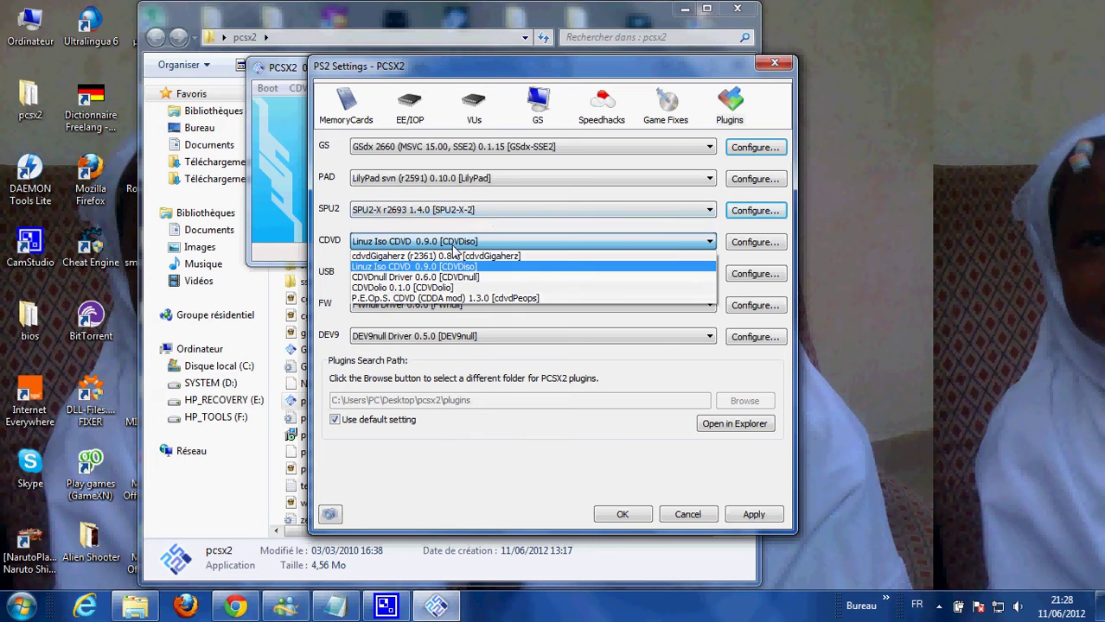
pyautogui.click(458, 256)
pyautogui.click(460, 247)
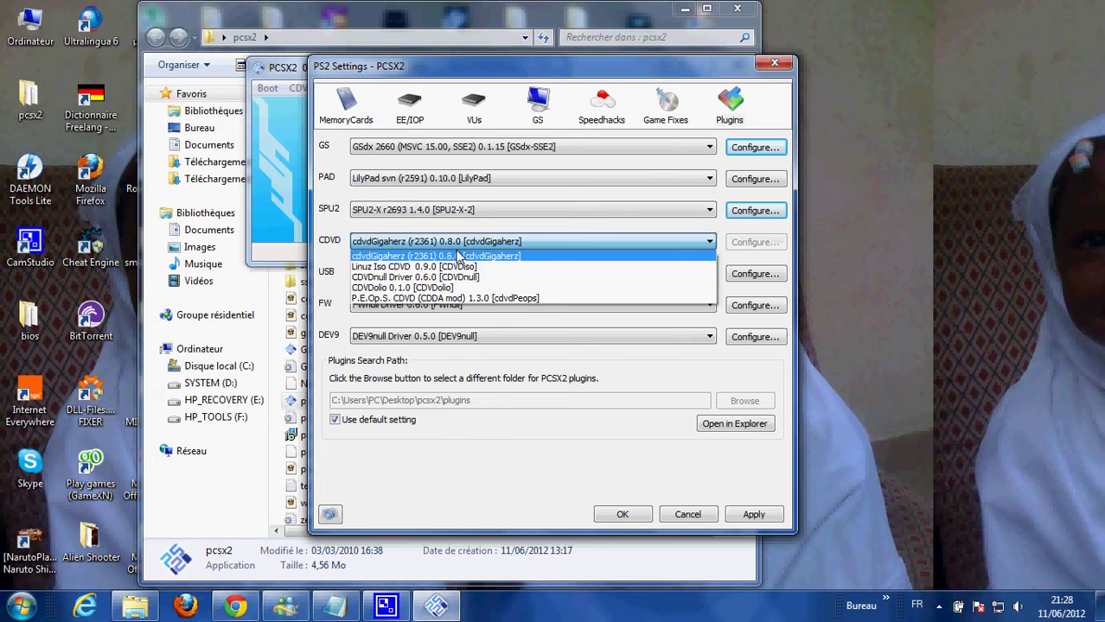
pyautogui.click(429, 267)
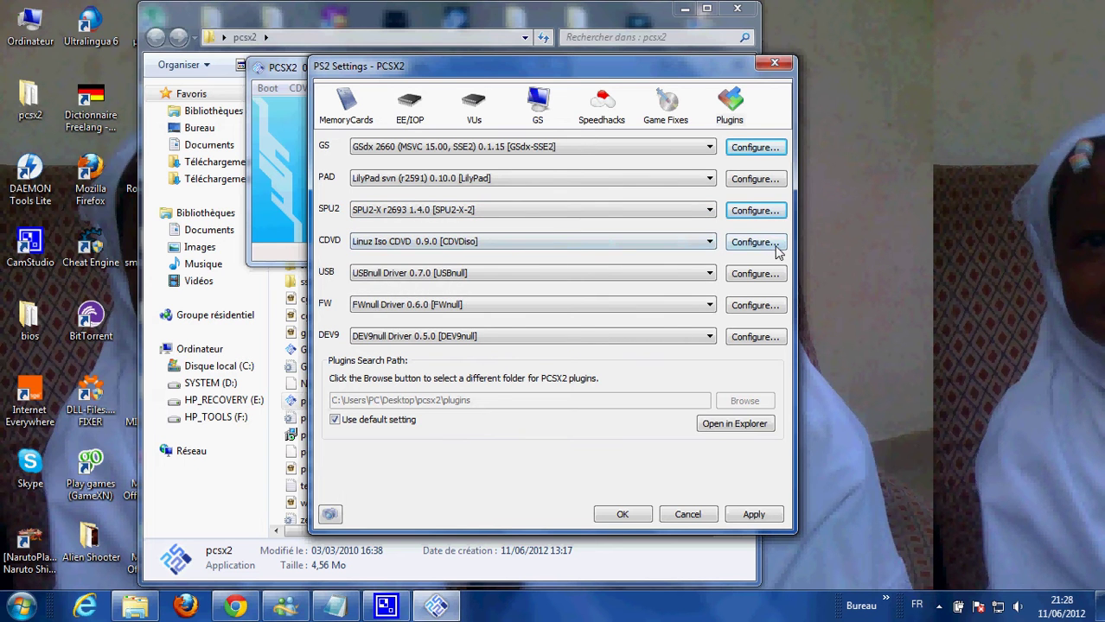
# Load the Naruto Shippuden Ultimate Ninja 5 ISO in the Linuz Iso CDVD plugin and apply the emulator settings.
pyautogui.click(775, 245)
pyautogui.click(534, 121)
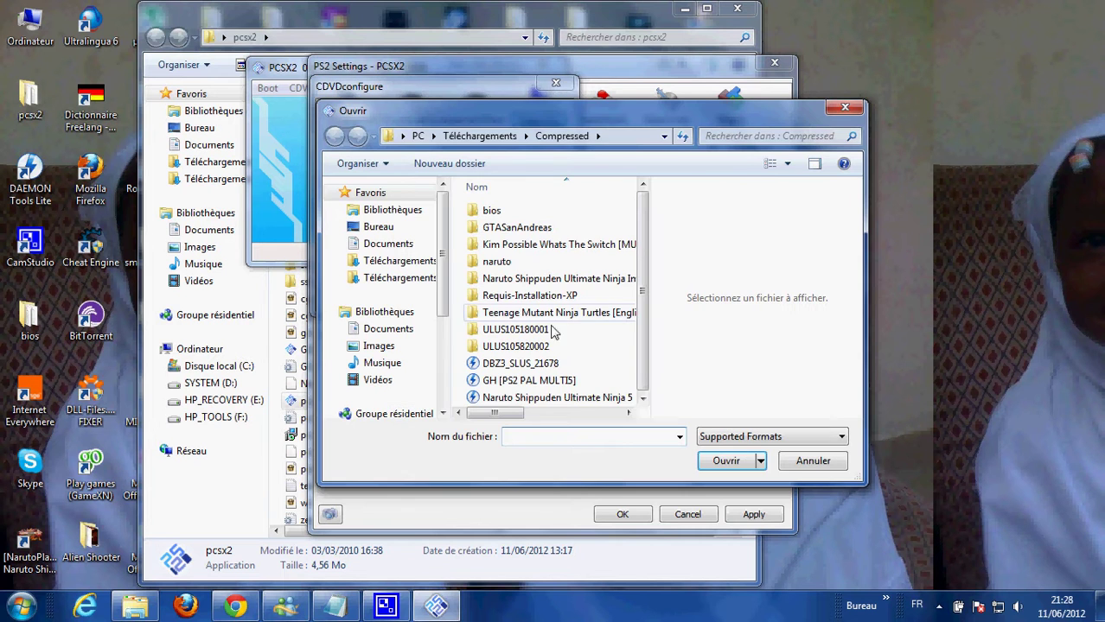
pyautogui.click(578, 396)
pyautogui.click(726, 460)
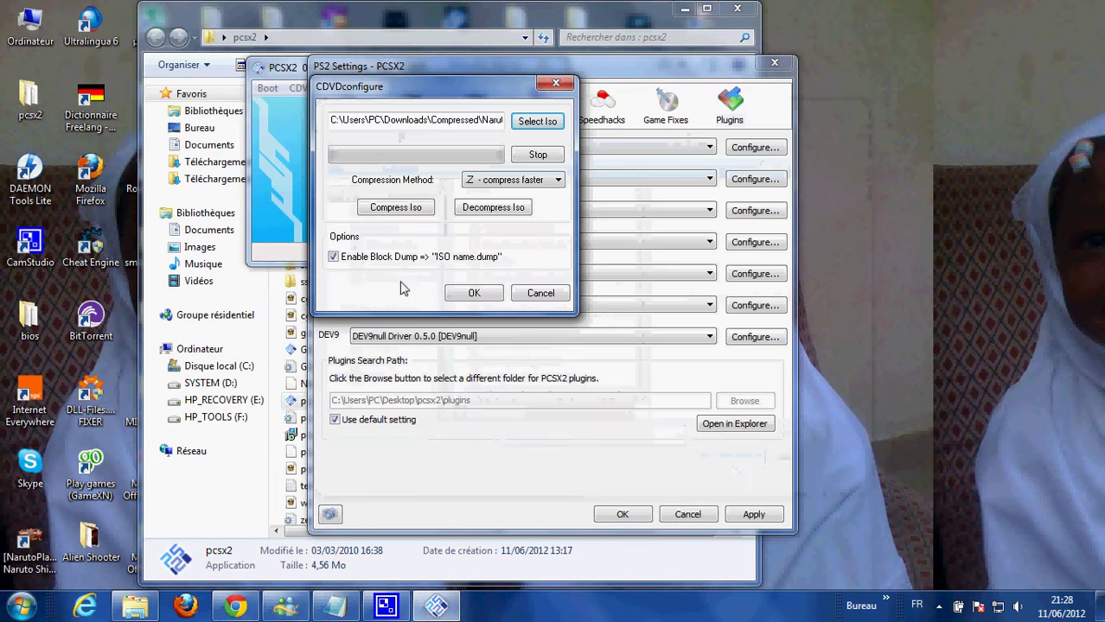
pyautogui.click(474, 294)
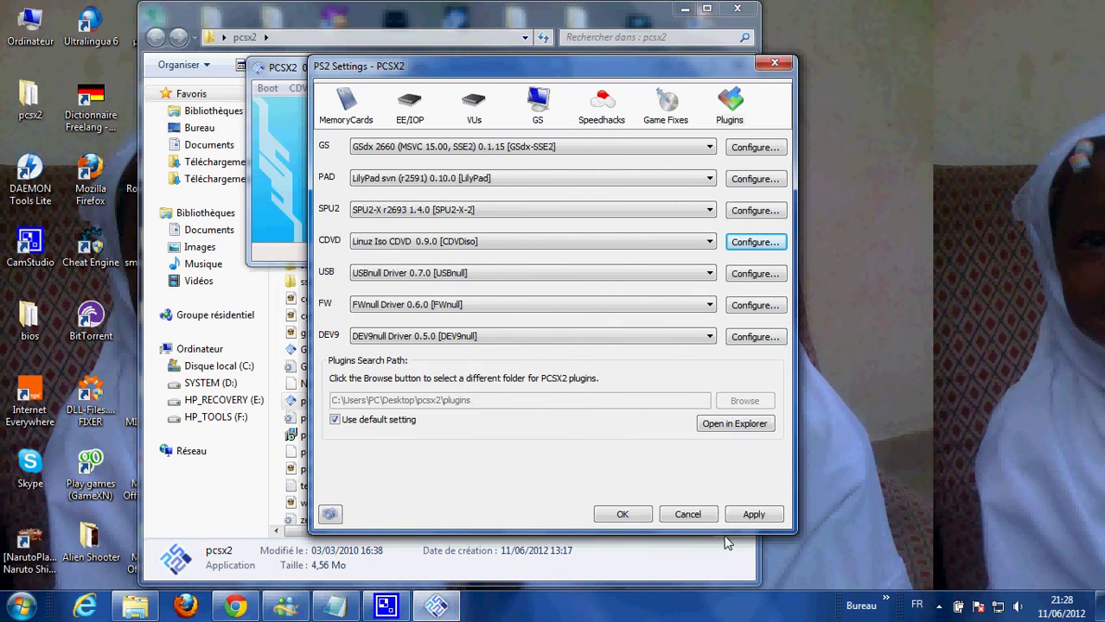
pyautogui.click(752, 514)
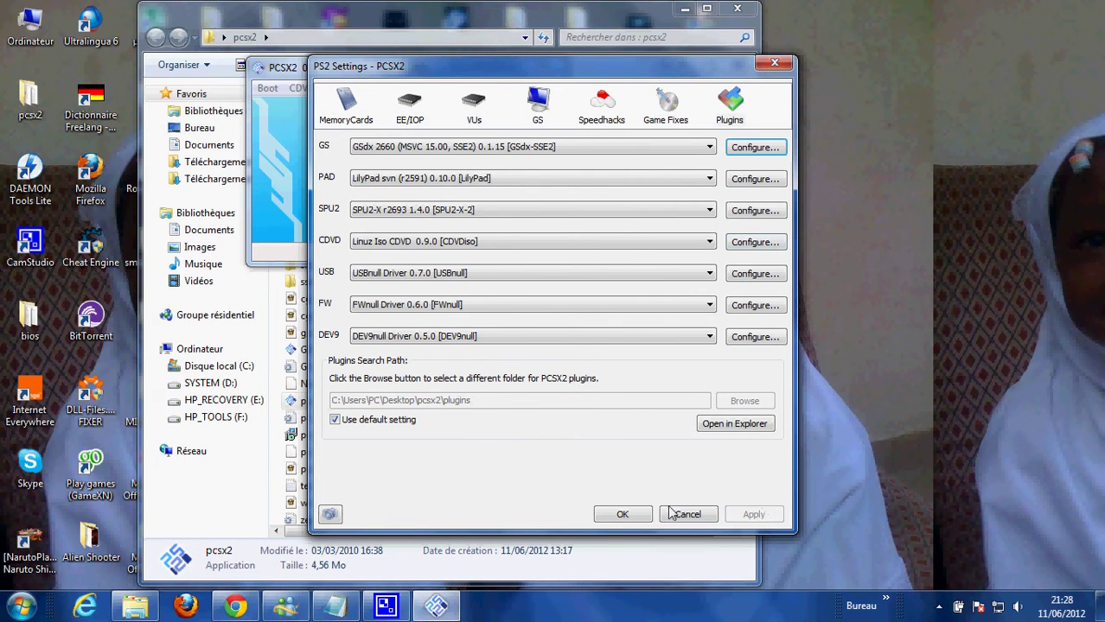
pyautogui.click(632, 515)
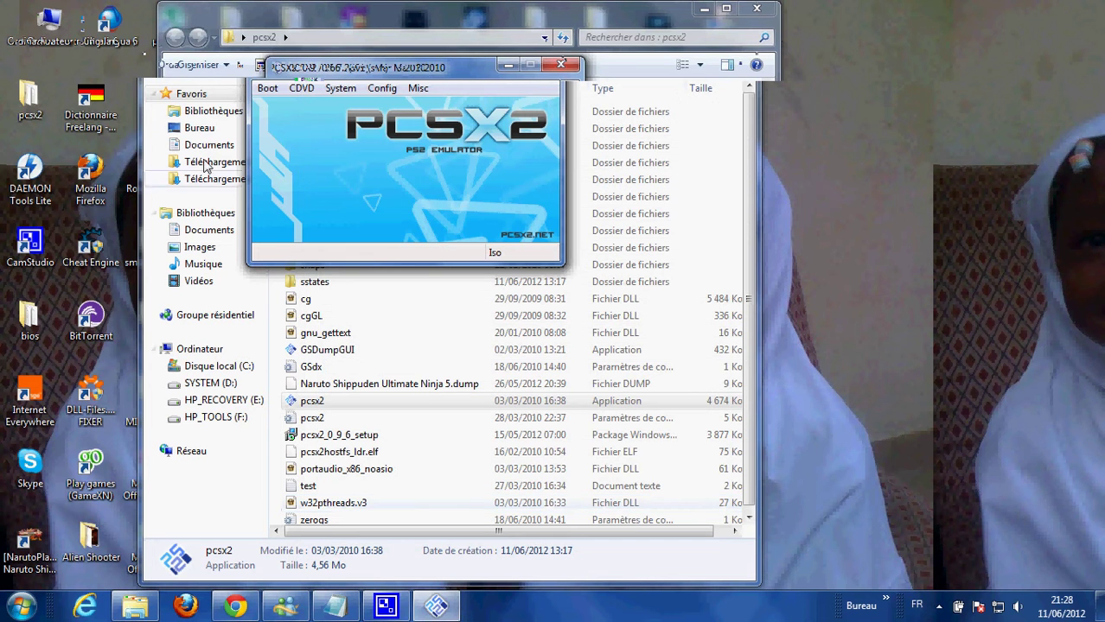
# Try to run the Naruto Shippuden Ultimate Ninja 5 image as an ELF file with all file types shown, and close the game window.
pyautogui.click(265, 90)
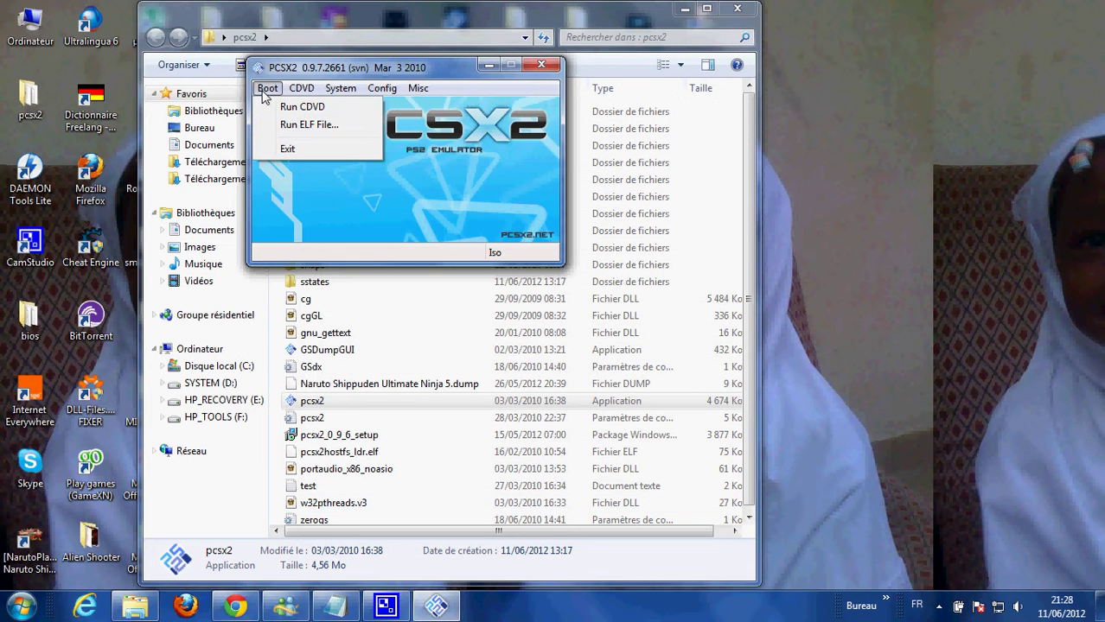
pyautogui.click(300, 130)
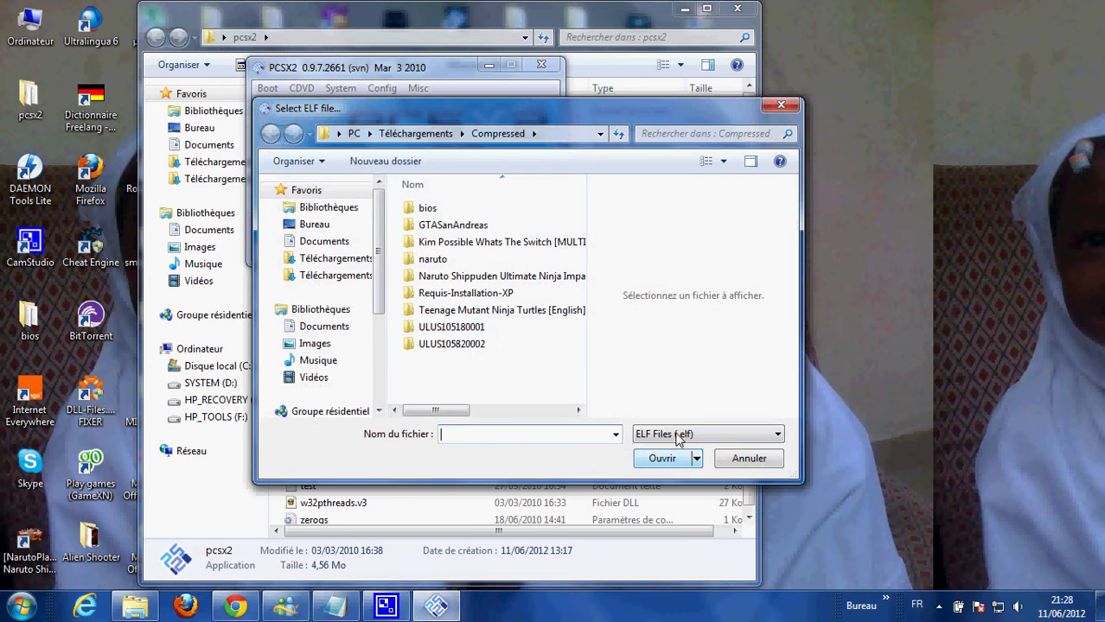
pyautogui.click(679, 435)
pyautogui.click(662, 462)
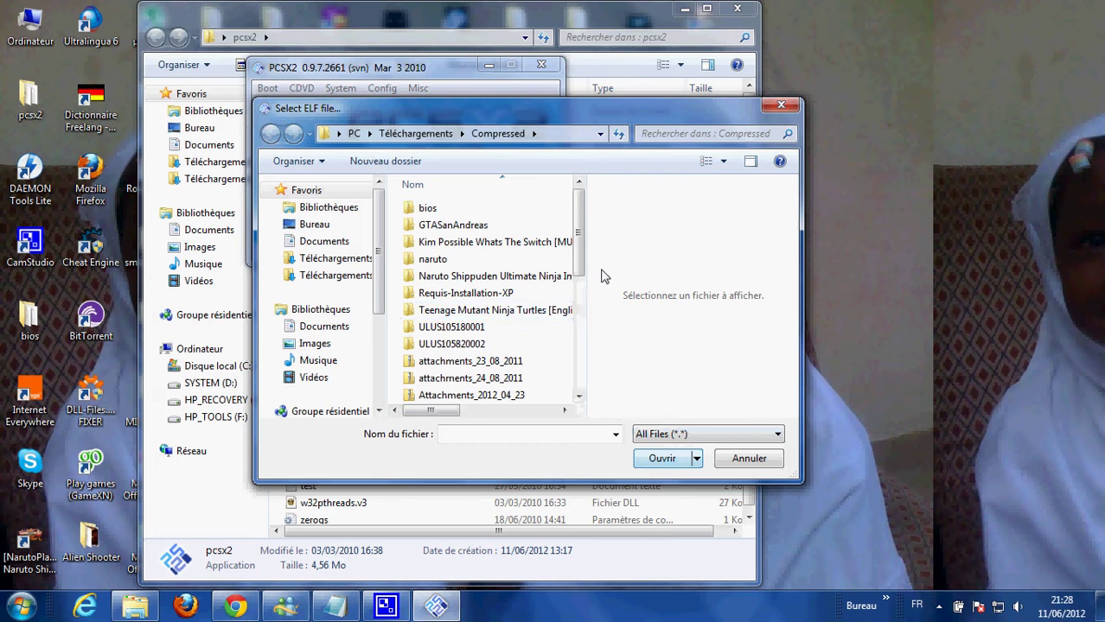
pyautogui.moveTo(579, 266); pyautogui.dragTo(579, 334)
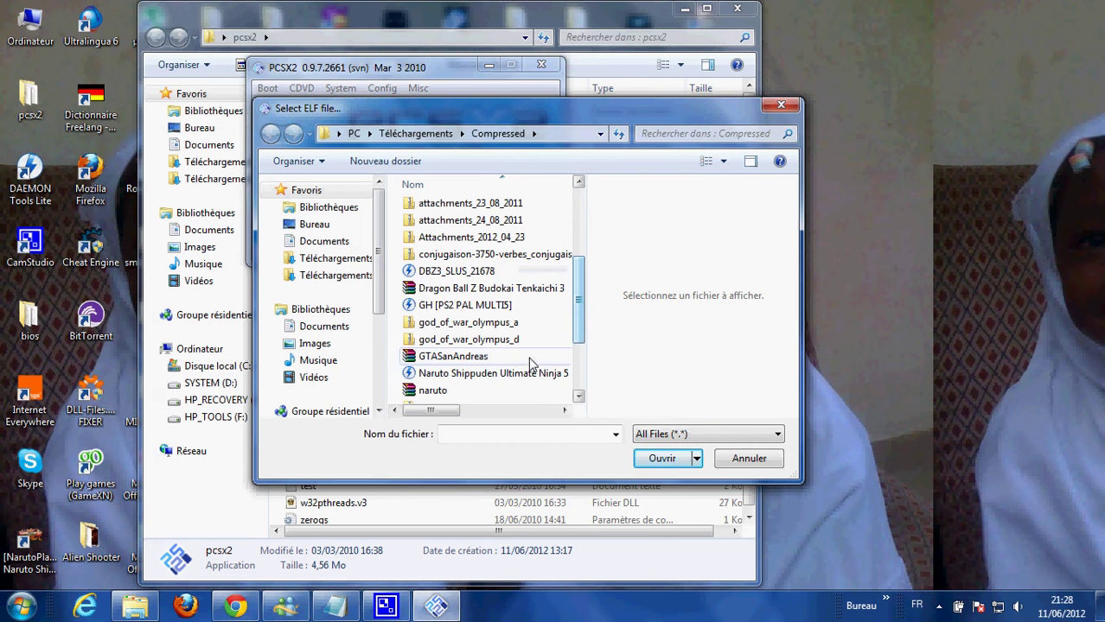
pyautogui.click(471, 373)
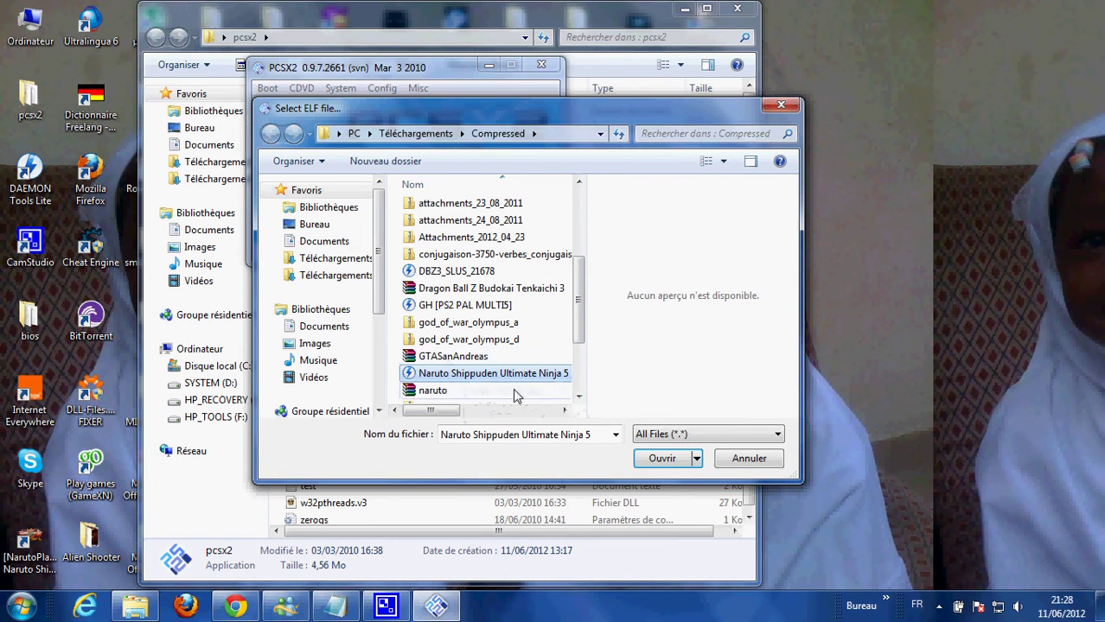
pyautogui.click(662, 459)
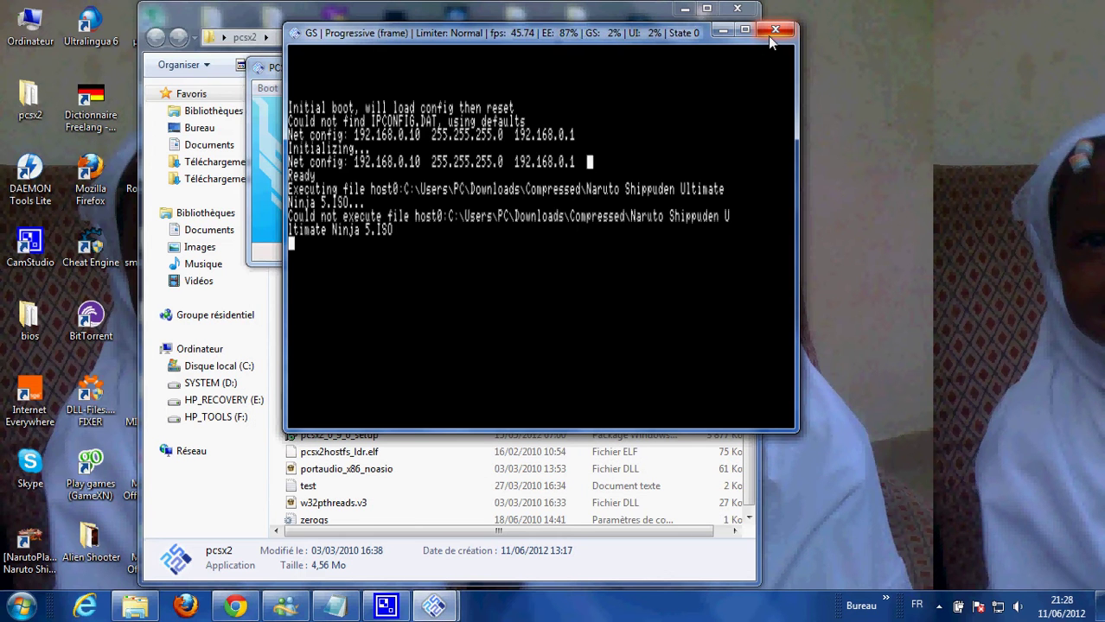
pyautogui.click(775, 31)
# Choose Naruto Shippuden Ultimate Ninja 5.ISO as the disc image for the emulator.
pyautogui.click(301, 88)
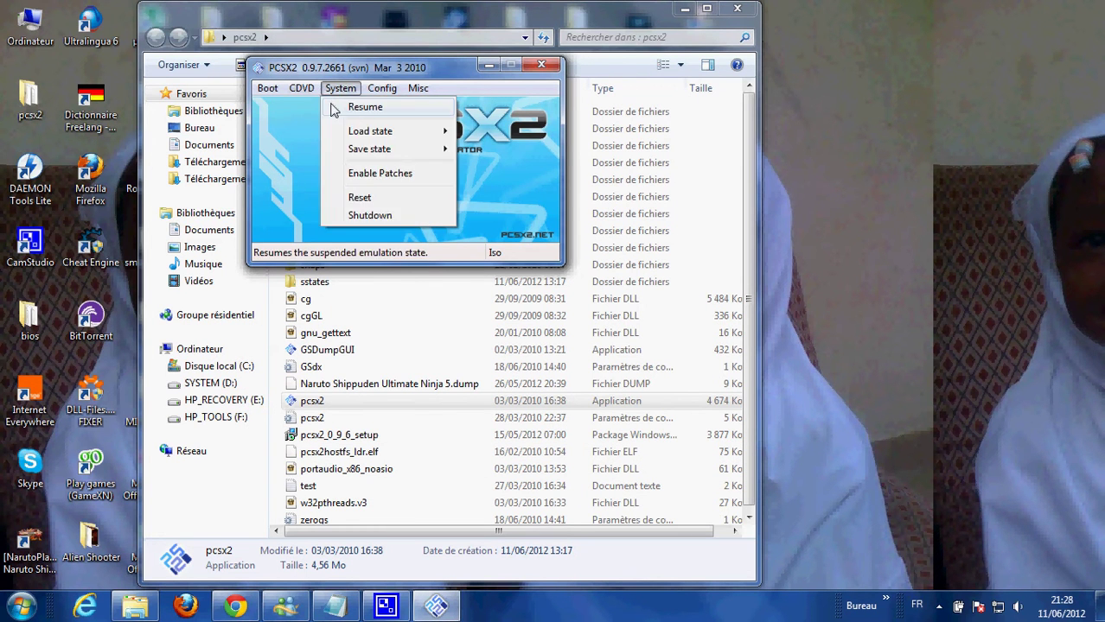
pyautogui.moveTo(333, 111)
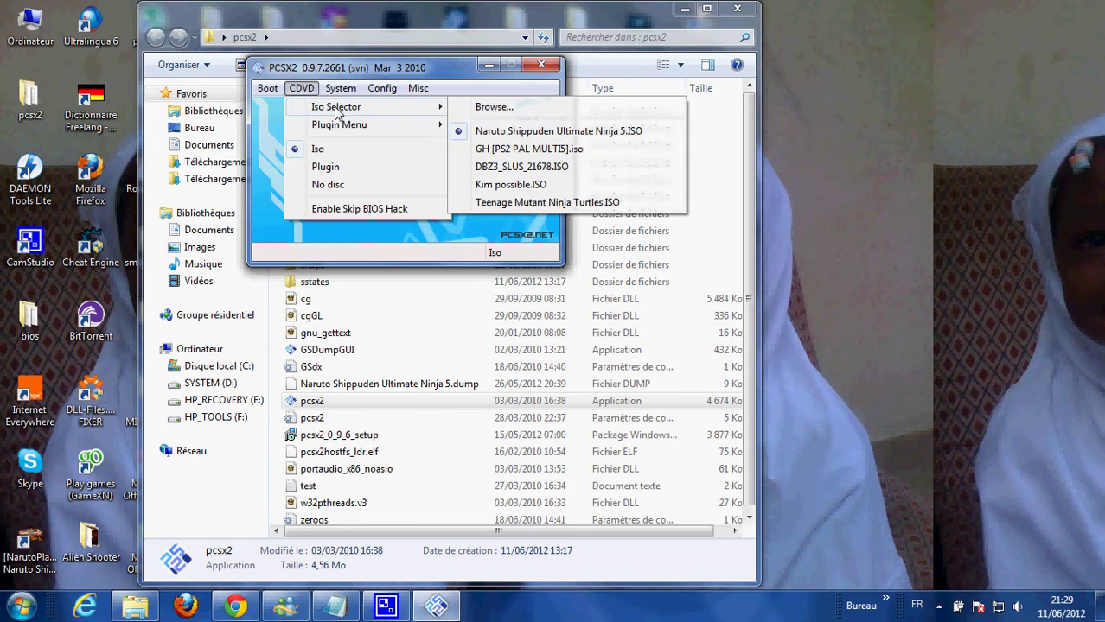
pyautogui.click(481, 134)
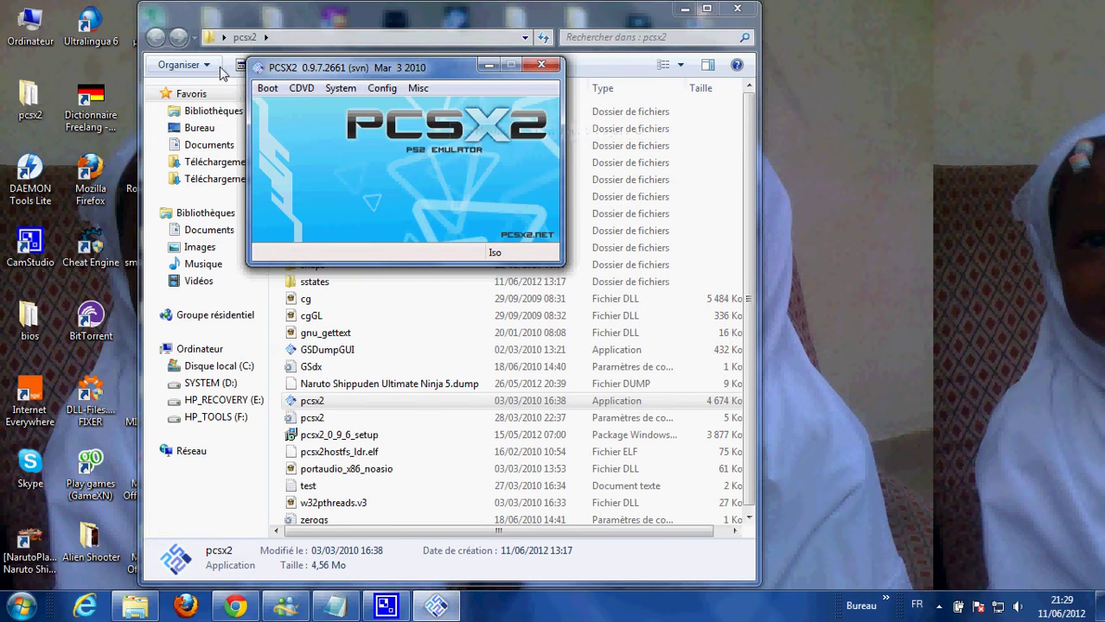
# Boot the Naruto Shippuden Ultimate Ninja 5 disc image through Run CDVD and accept the virtual machine reset.
pyautogui.click(300, 88)
pyautogui.moveTo(267, 88)
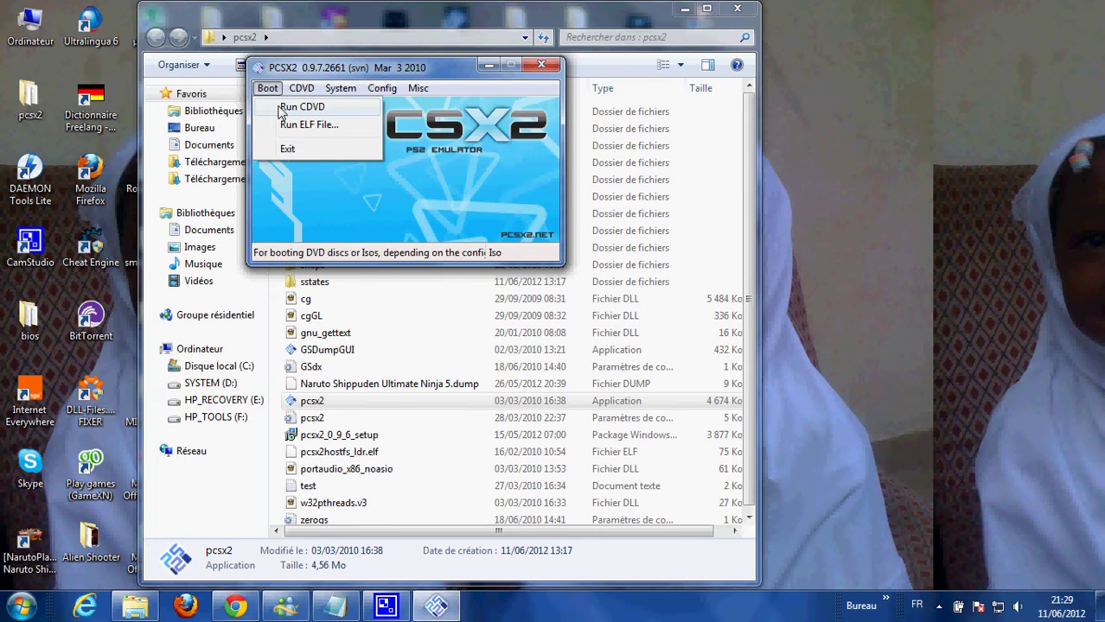
pyautogui.click(298, 107)
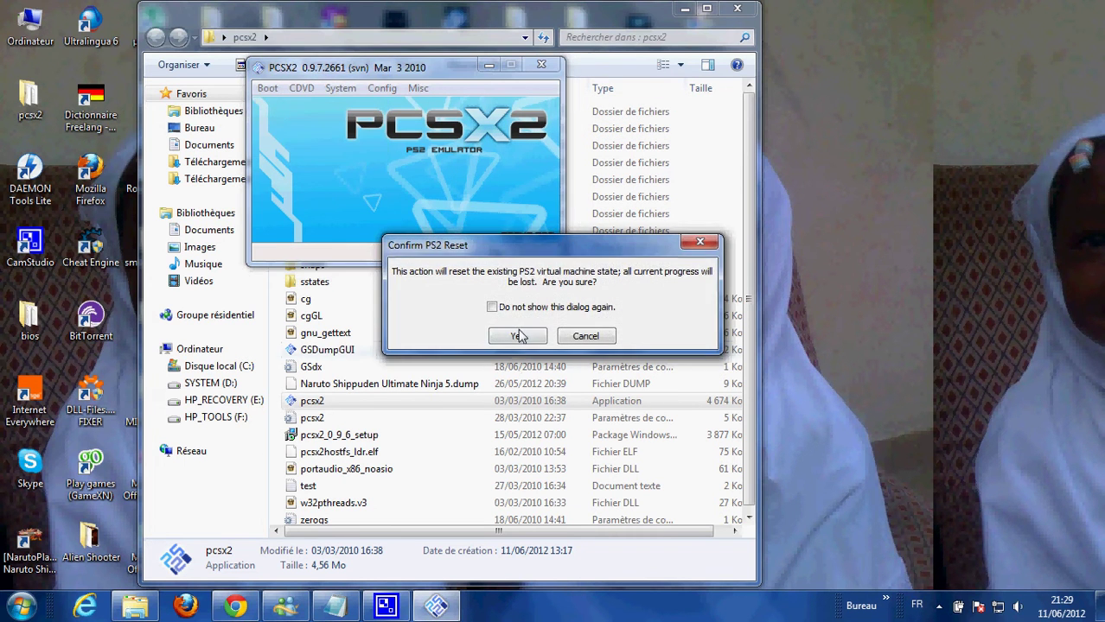
pyautogui.click(518, 336)
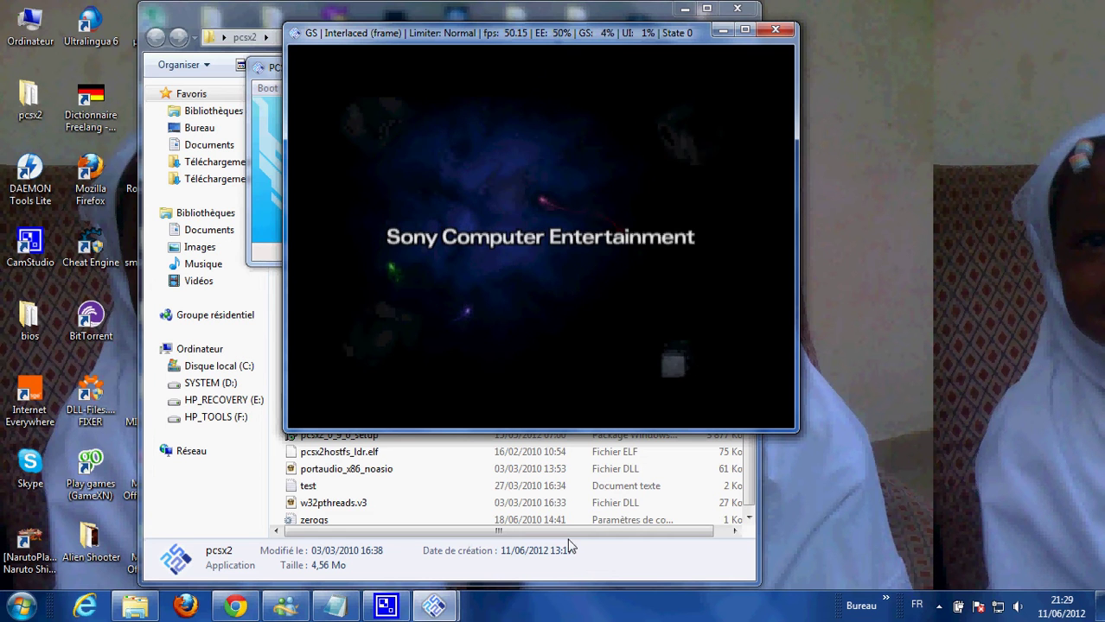
# Load the saved game from slot 1 and enter the Combat Libre mode.
pyautogui.moveTo(346, 612)
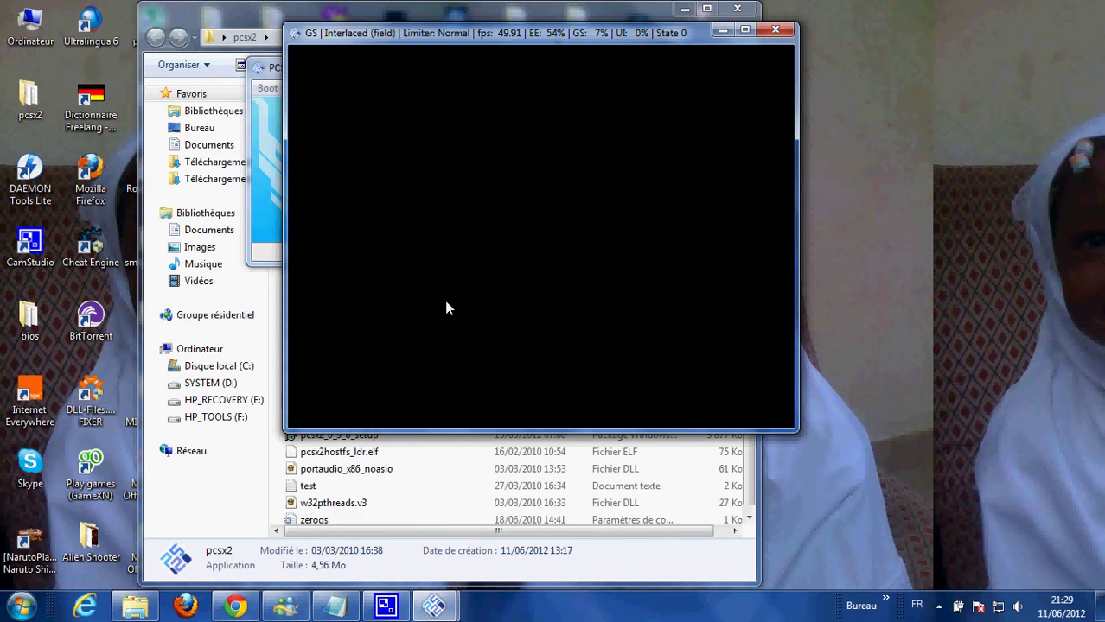
pyautogui.press('Down')
pyautogui.press('Return')
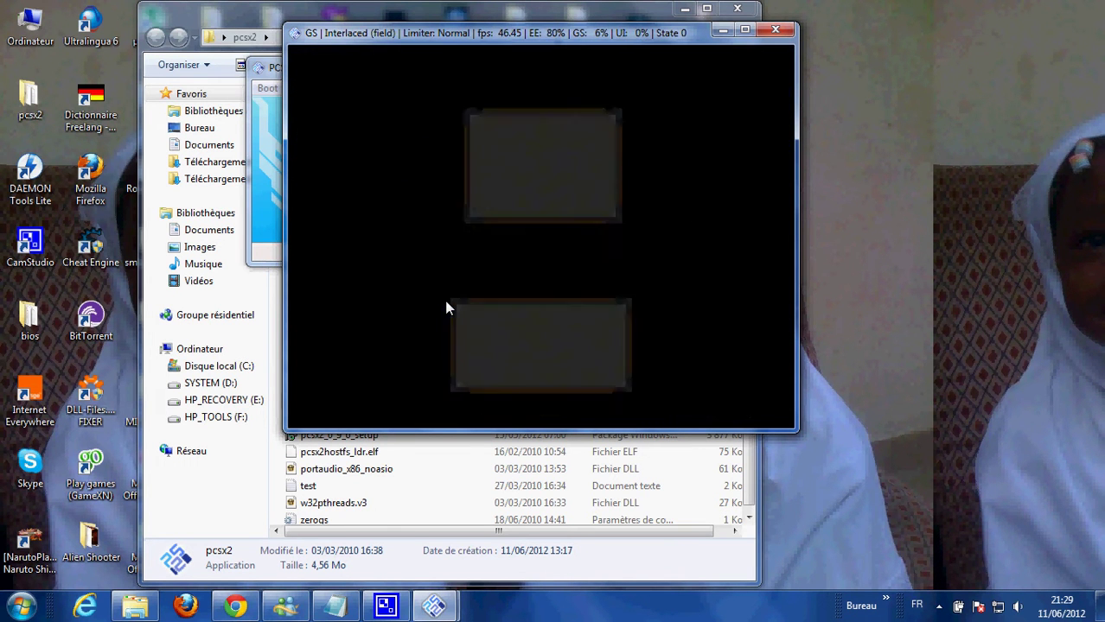
pyautogui.press('Return')
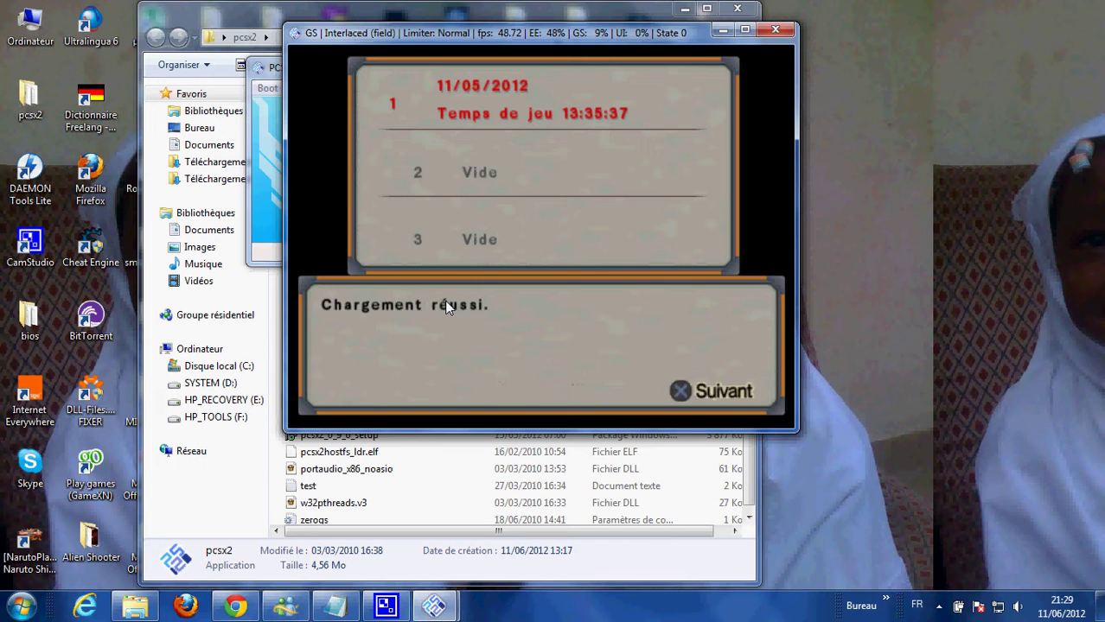
pyautogui.press('Return')
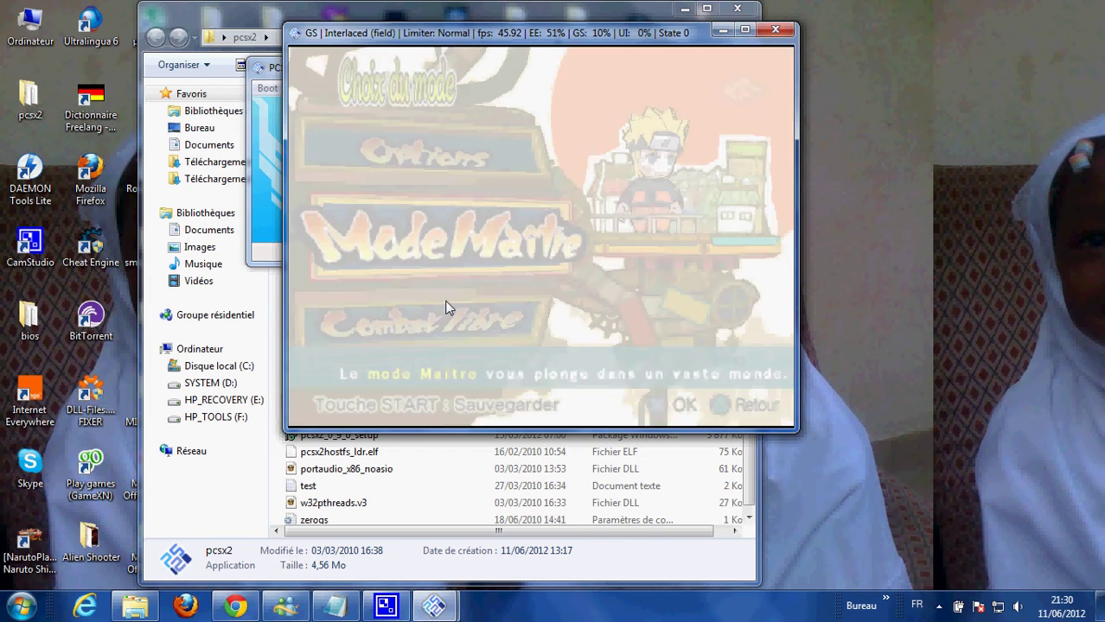
pyautogui.press('Down')
pyautogui.press('Return')
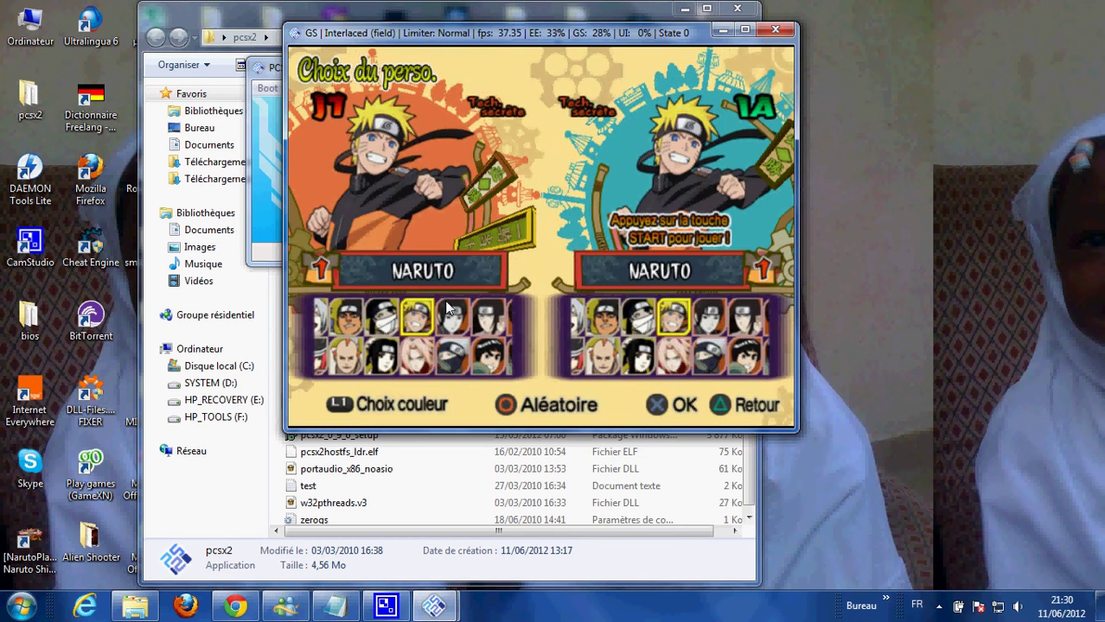
# Choose Lee as player one's fighter with Gaï as the support character and confirm the team.
pyautogui.press('Right')
pyautogui.press('Right')
pyautogui.press('Down')
pyautogui.press('Right')
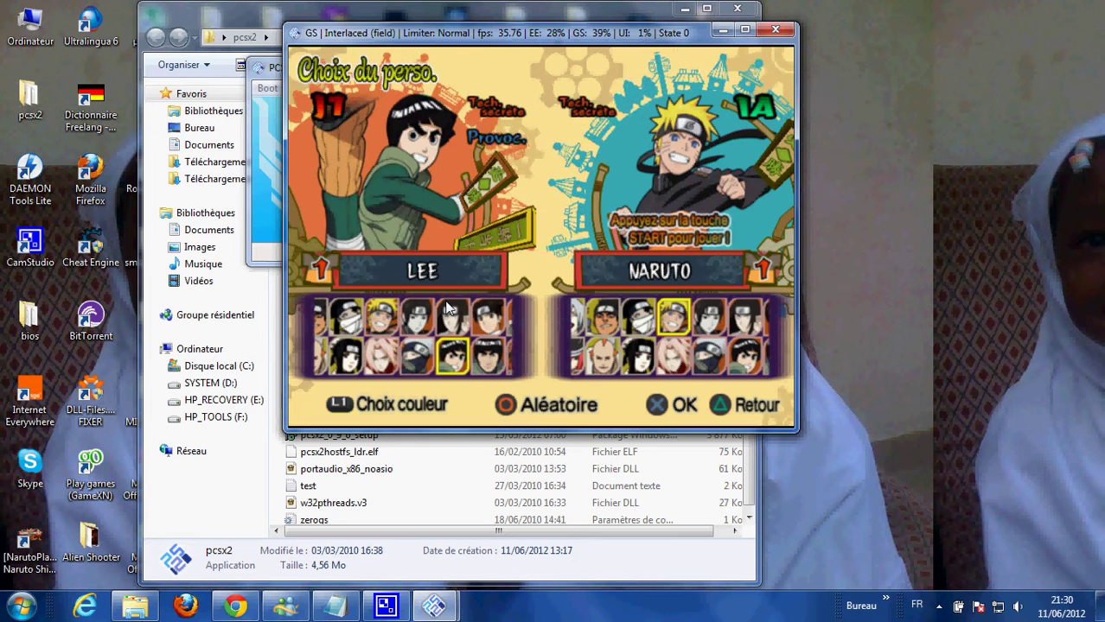
pyautogui.press('Return')
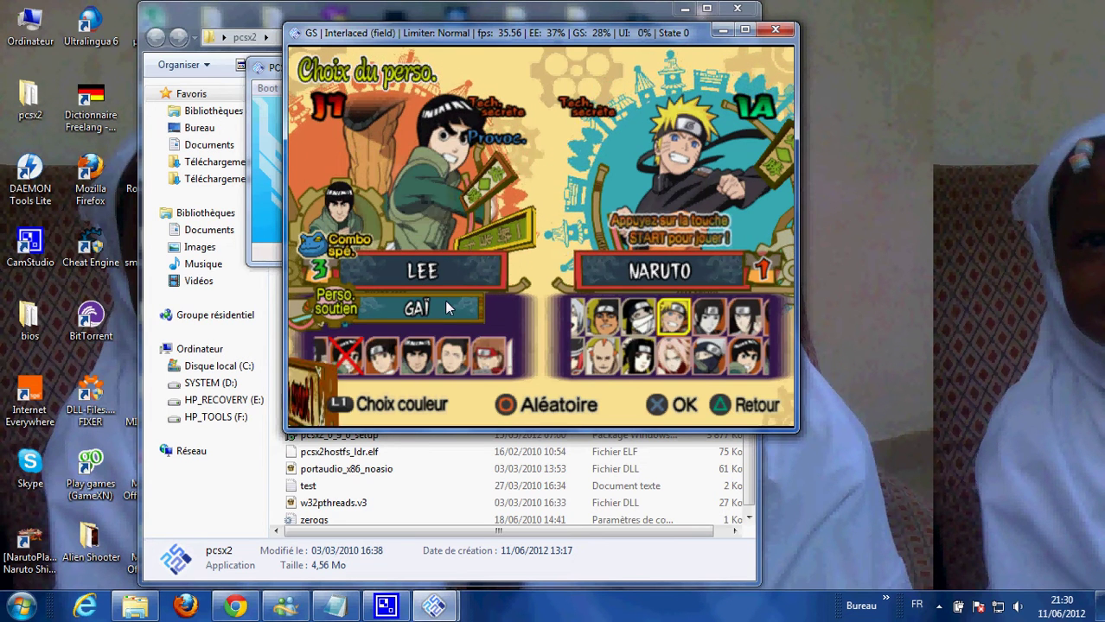
pyautogui.press('Return')
pyautogui.press('Return')
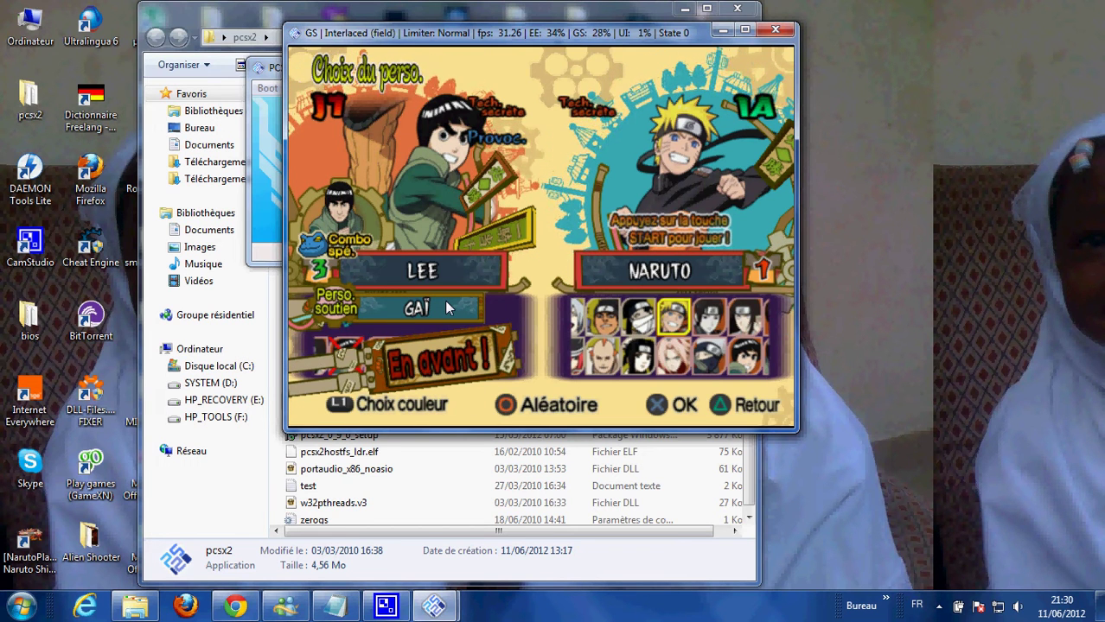
# Choose Naruto with Sakura as support for the computer opponent, and pick Village de Konoha as the stage.
pyautogui.press('Right')
pyautogui.press('Right')
pyautogui.press('Right')
pyautogui.press('Right')
pyautogui.press('Left')
pyautogui.press('Left')
pyautogui.press('Left')
pyautogui.press('Left')
pyautogui.press('Return')
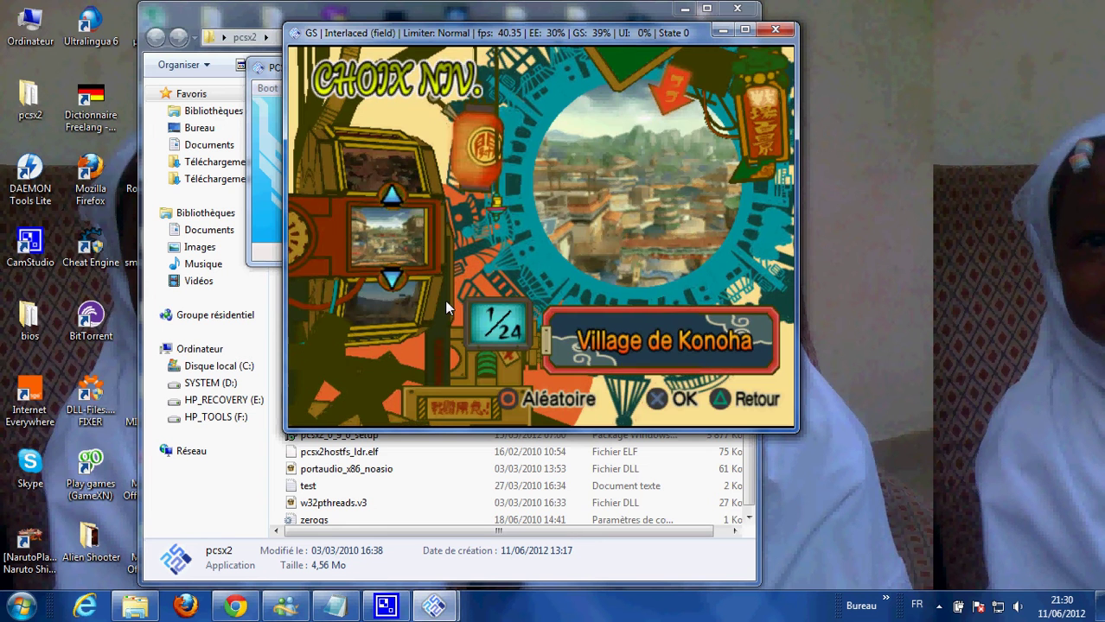
pyautogui.press('Return')
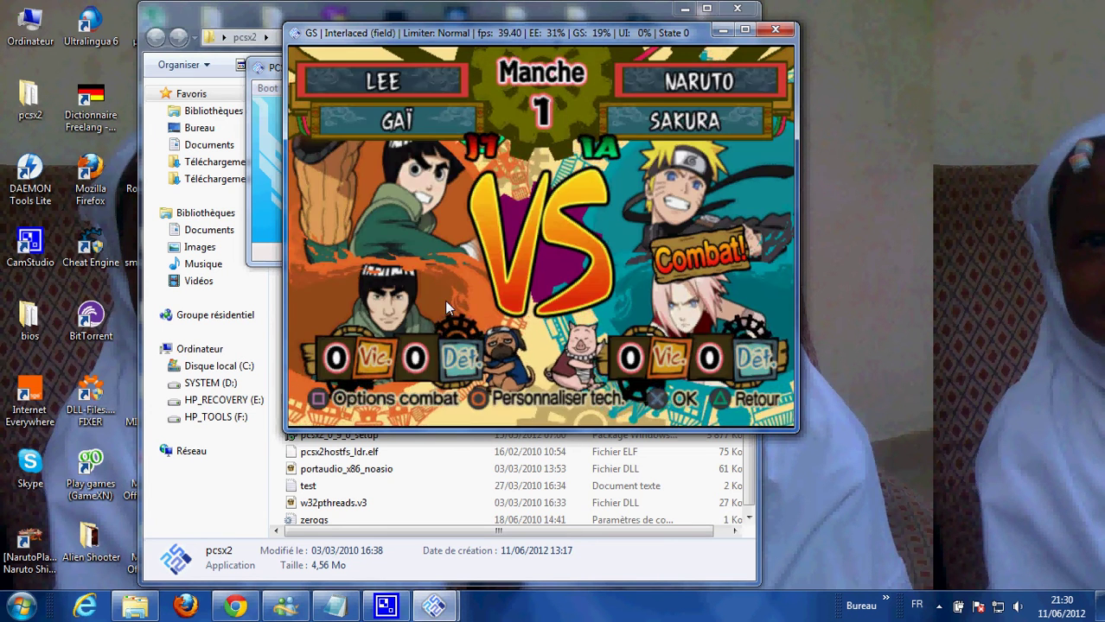
# Set Chakra to Illimité and change the time limit in the combat options, and confirm the match.
pyautogui.press('a')
pyautogui.press('Down')
pyautogui.press('Down')
pyautogui.press('Down')
pyautogui.press('Down')
pyautogui.press('Up')
pyautogui.press('Right')
pyautogui.press('Up')
pyautogui.press('Up')
pyautogui.press('Up')
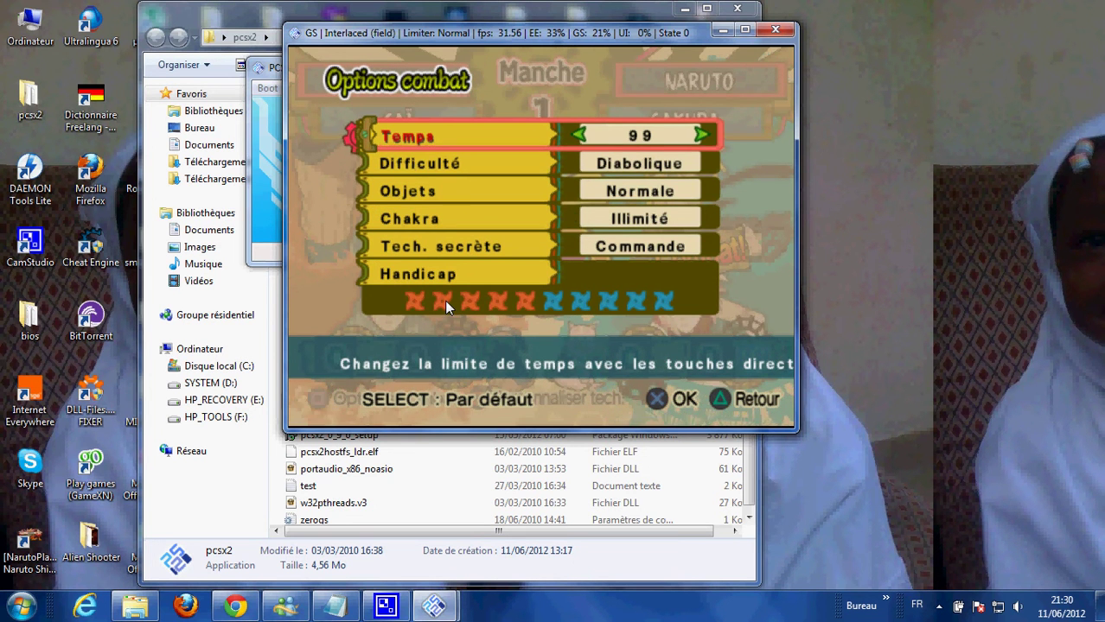
pyautogui.press('Right')
pyautogui.press('Return')
pyautogui.press('Return')
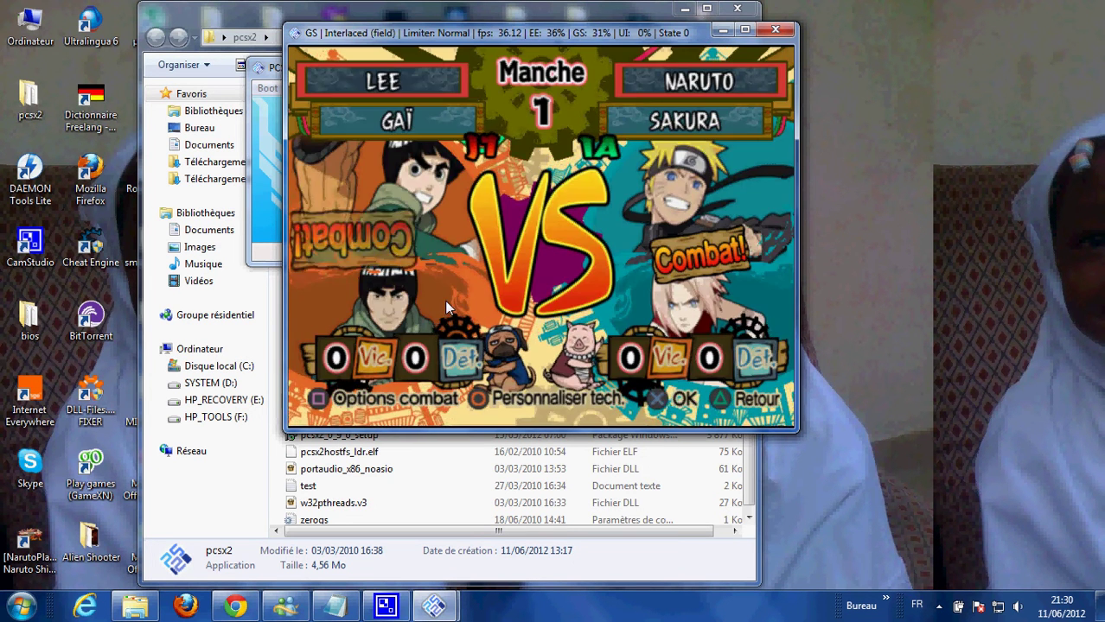